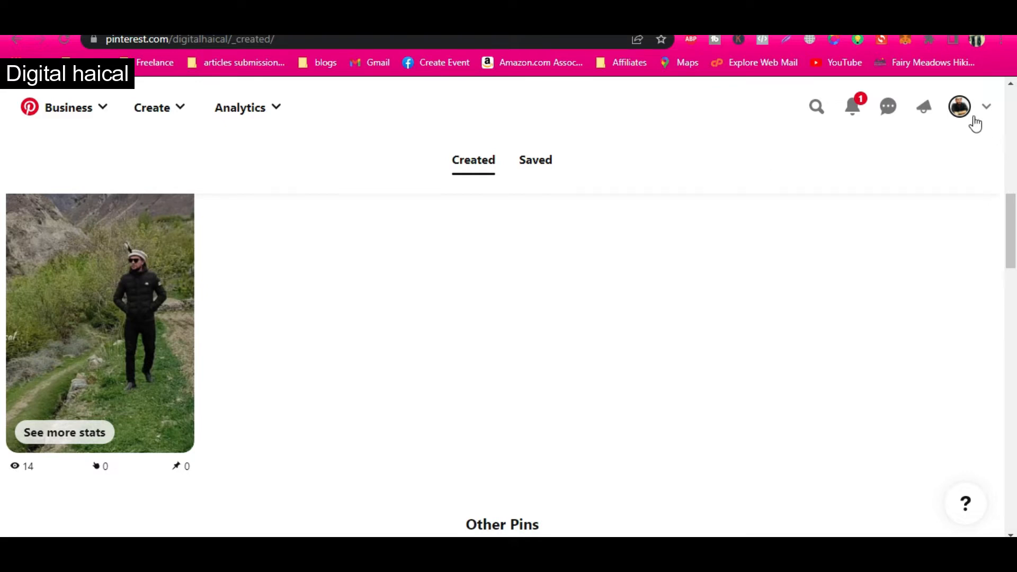
click(961, 110)
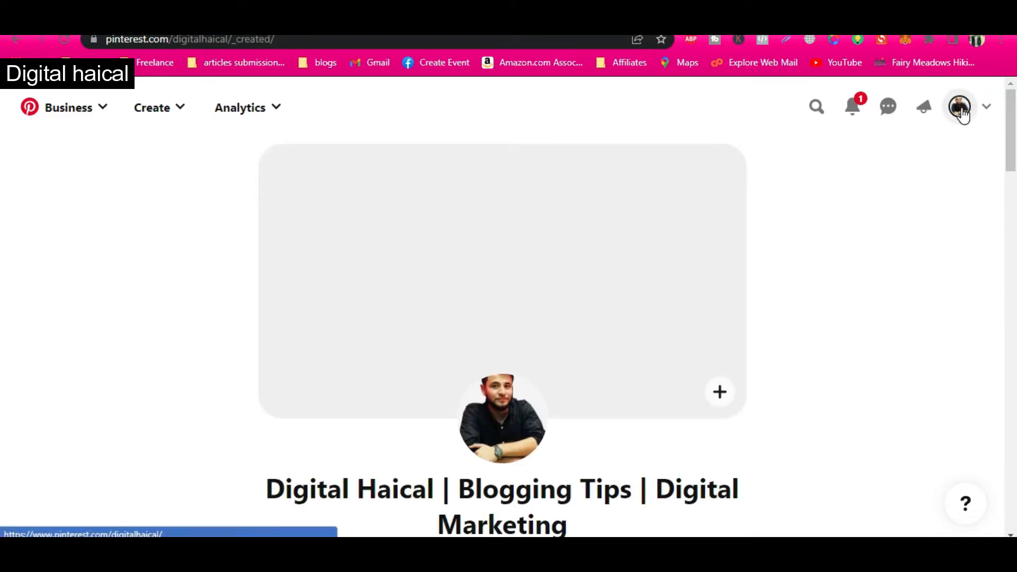
click(163, 114)
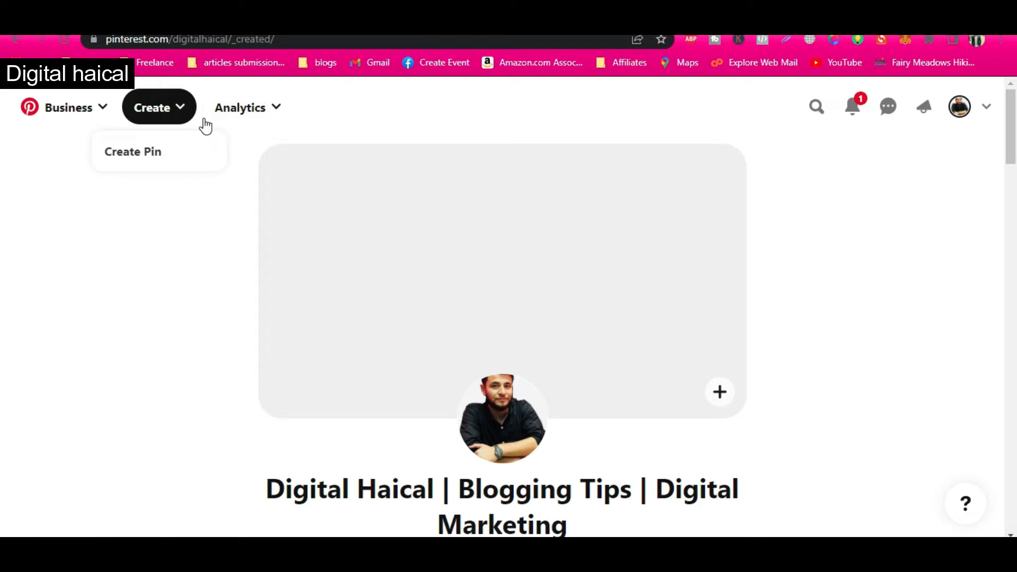
click(241, 110)
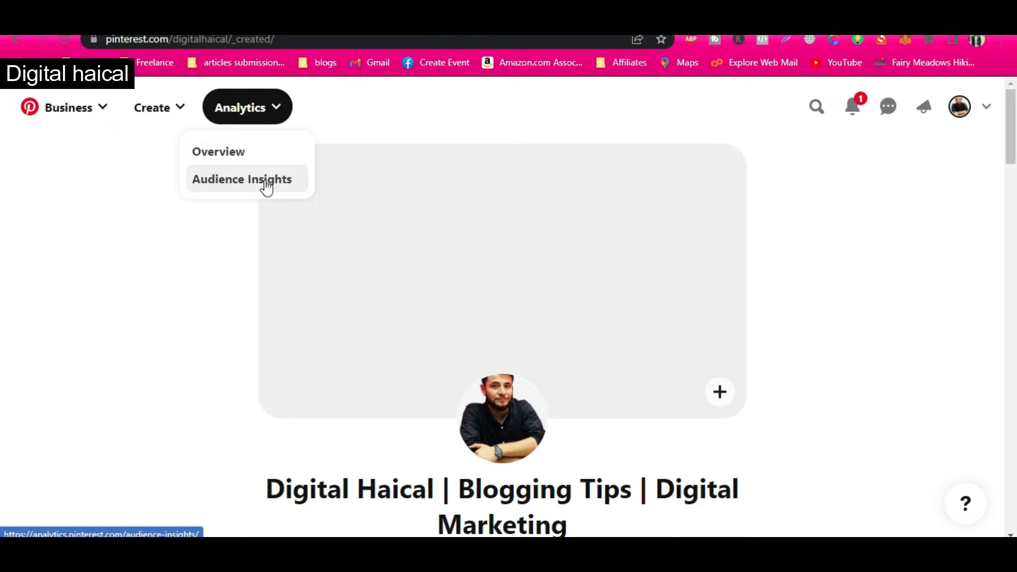
click(139, 208)
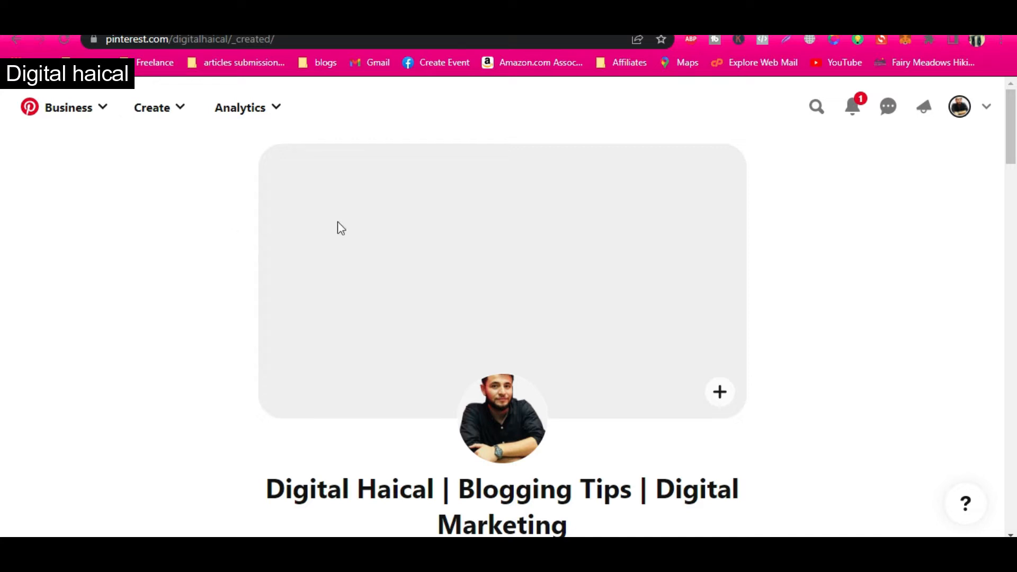
Step: Switch to the Paper Cosmetics business account
click(985, 108)
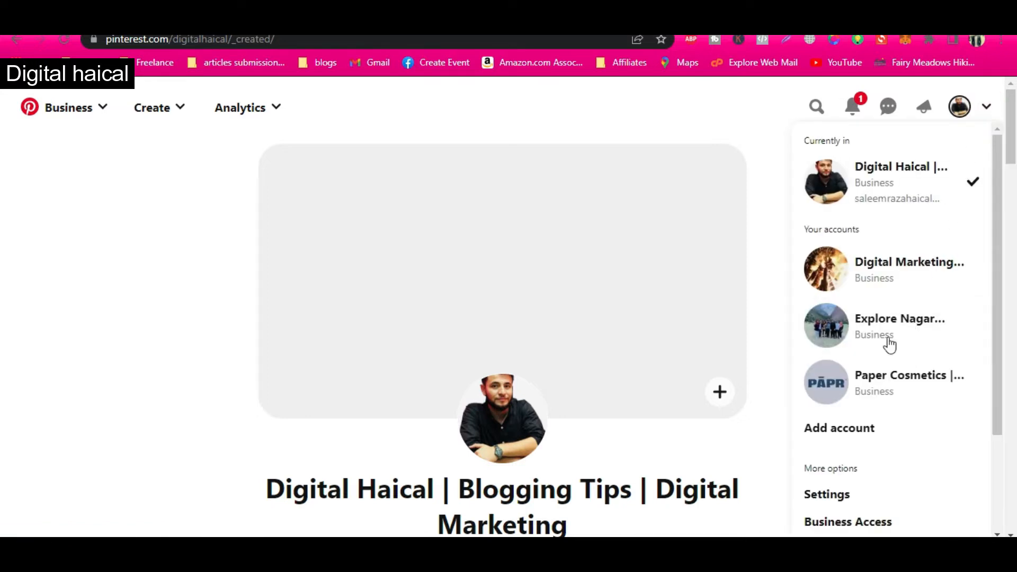
click(893, 381)
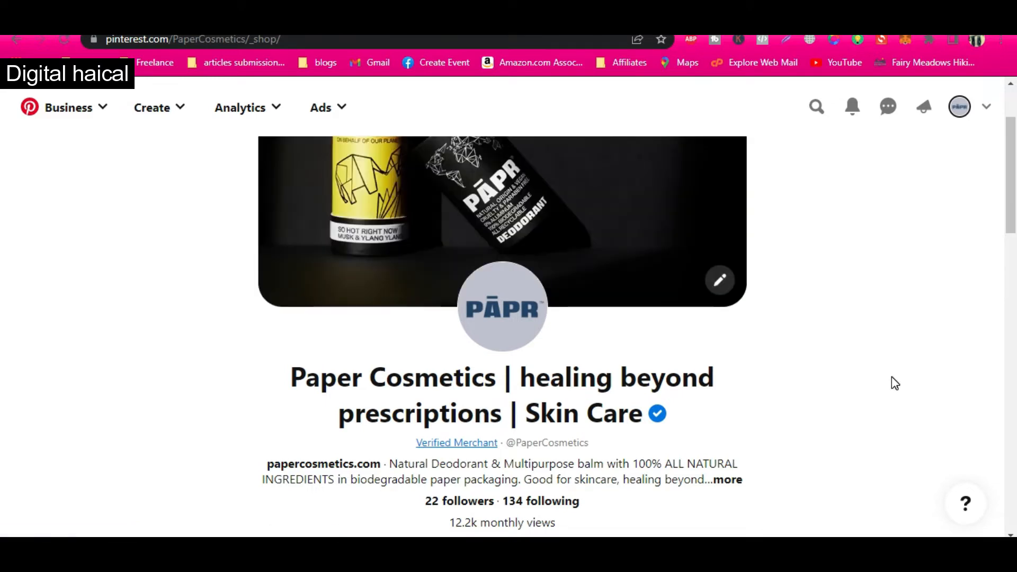
click(164, 114)
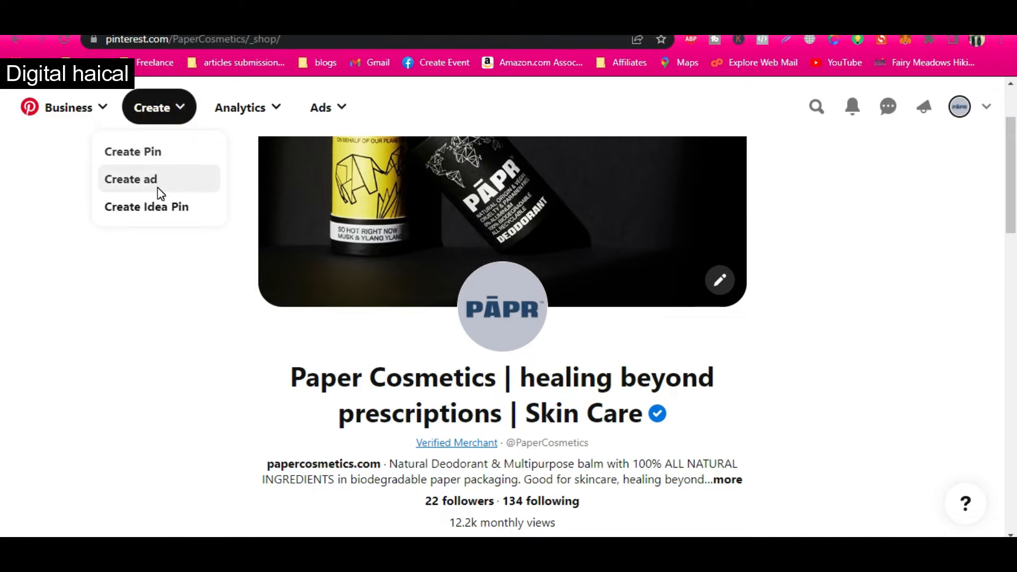
click(273, 108)
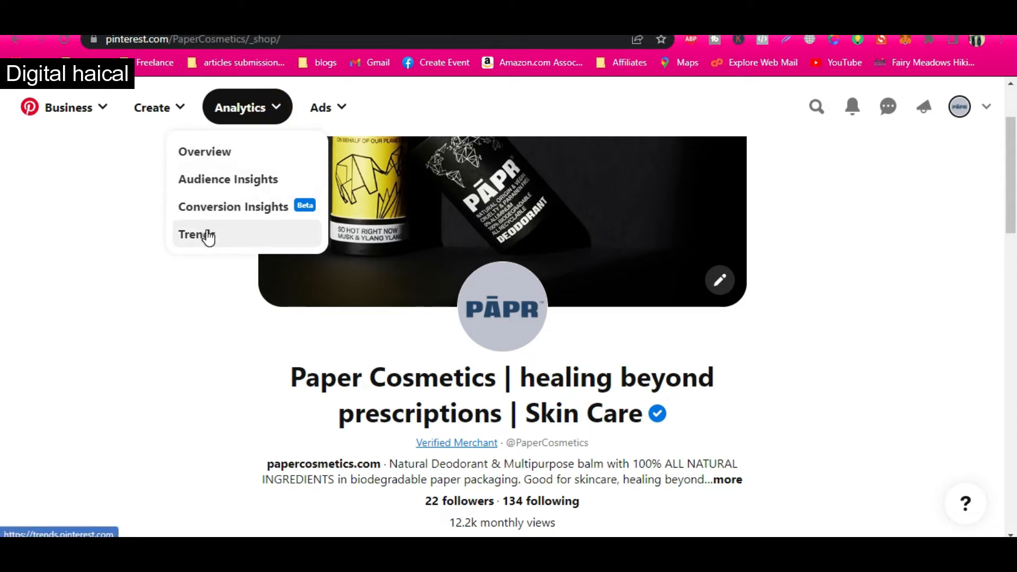
click(98, 262)
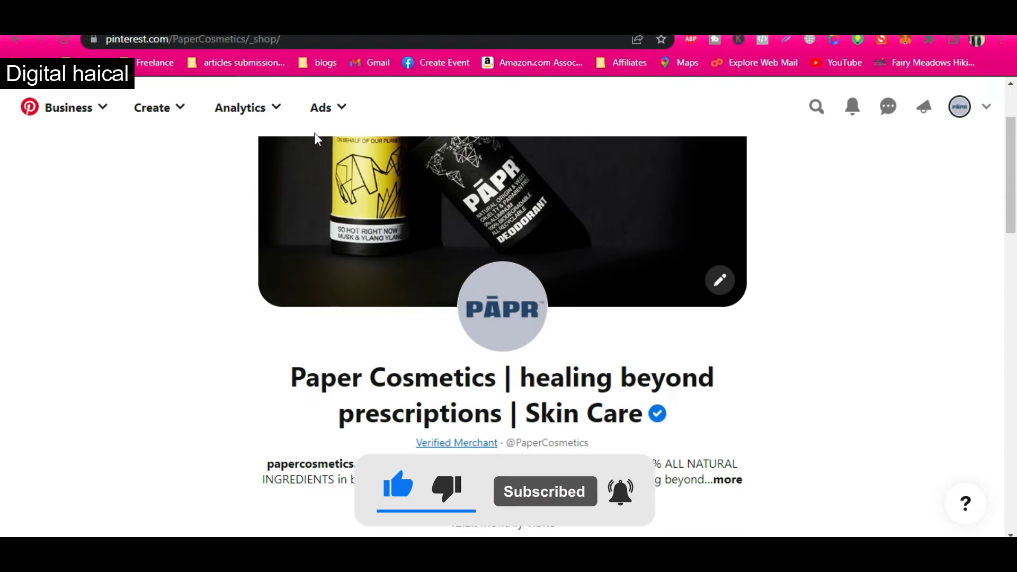
click(347, 125)
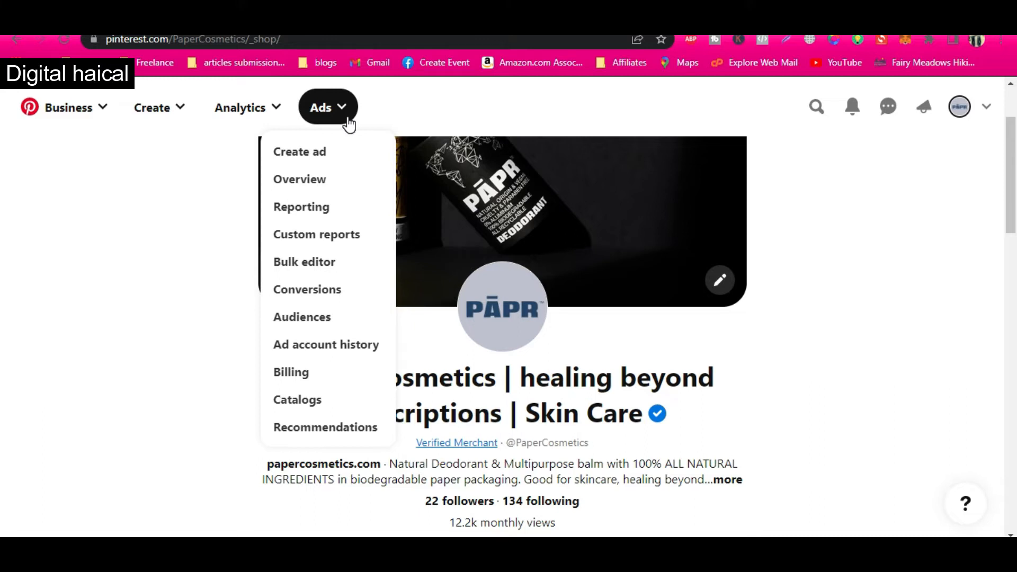
click(220, 211)
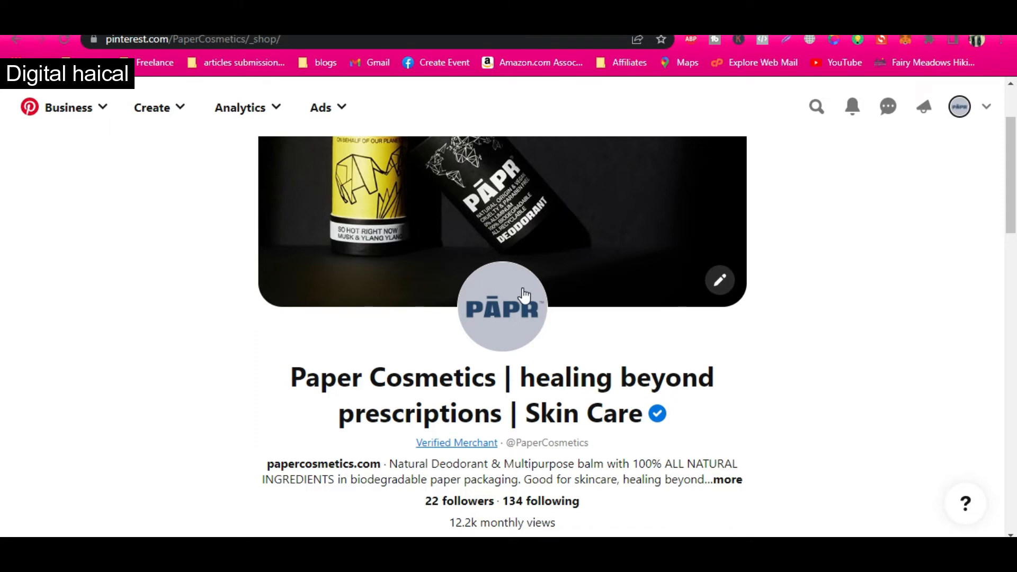
Step: Start creating an ad campaign with Consideration (formerly traffic) as its objective
click(328, 112)
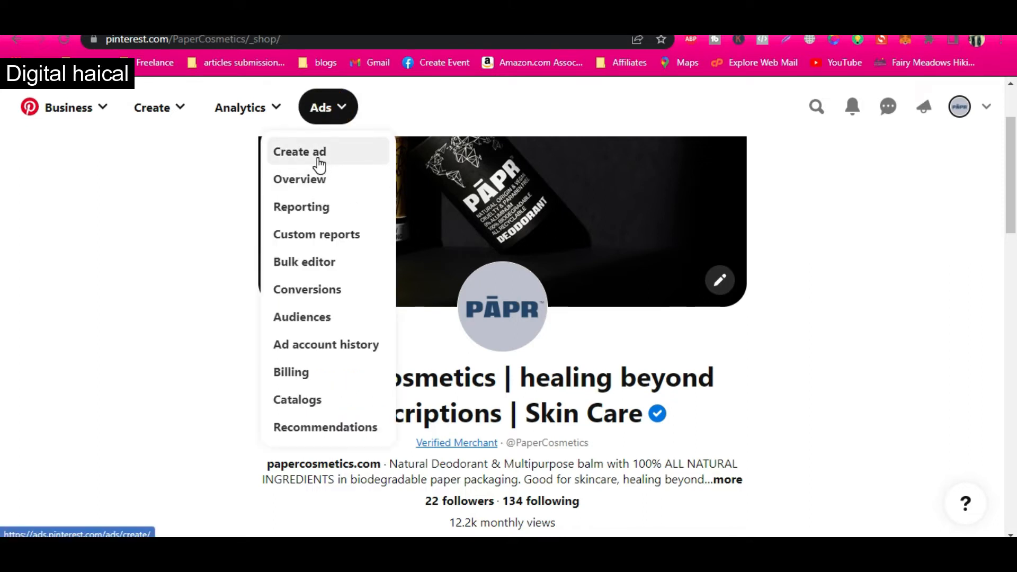
click(319, 165)
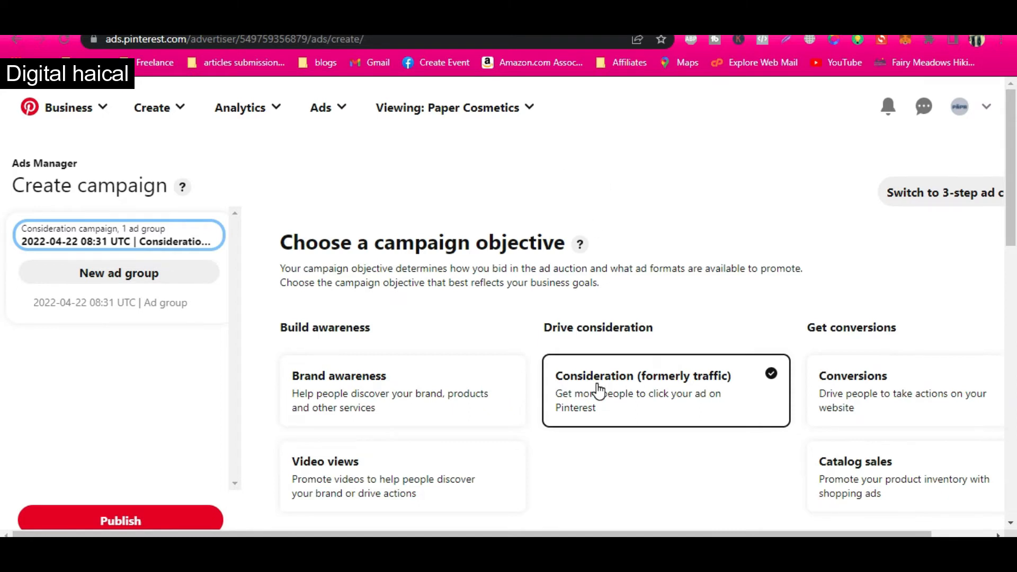
scroll(519, 398, down, 2)
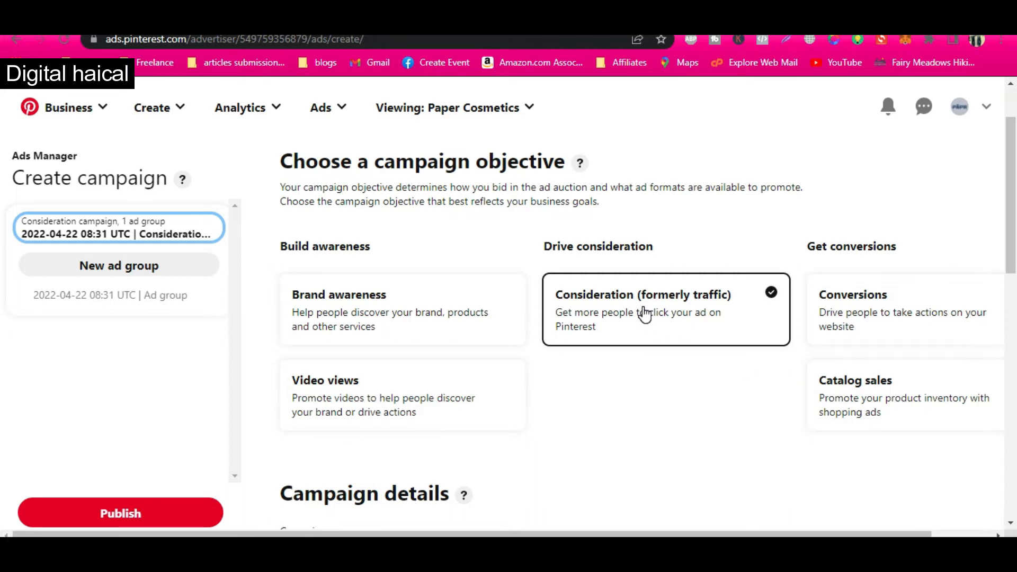
double_click(581, 300)
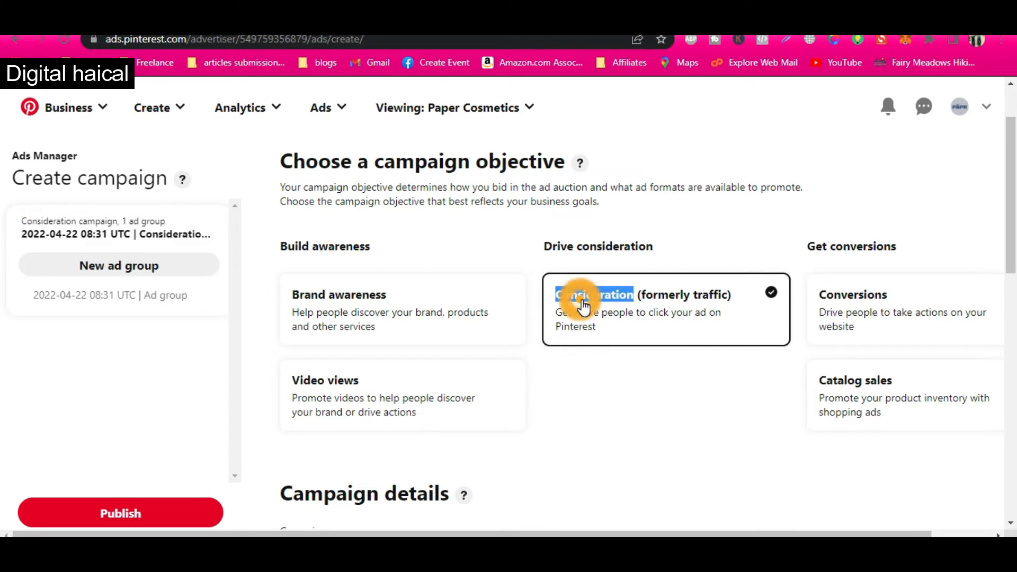
Step: Name the campaign "The Everything Stick"
scroll(271, 464, down, 5)
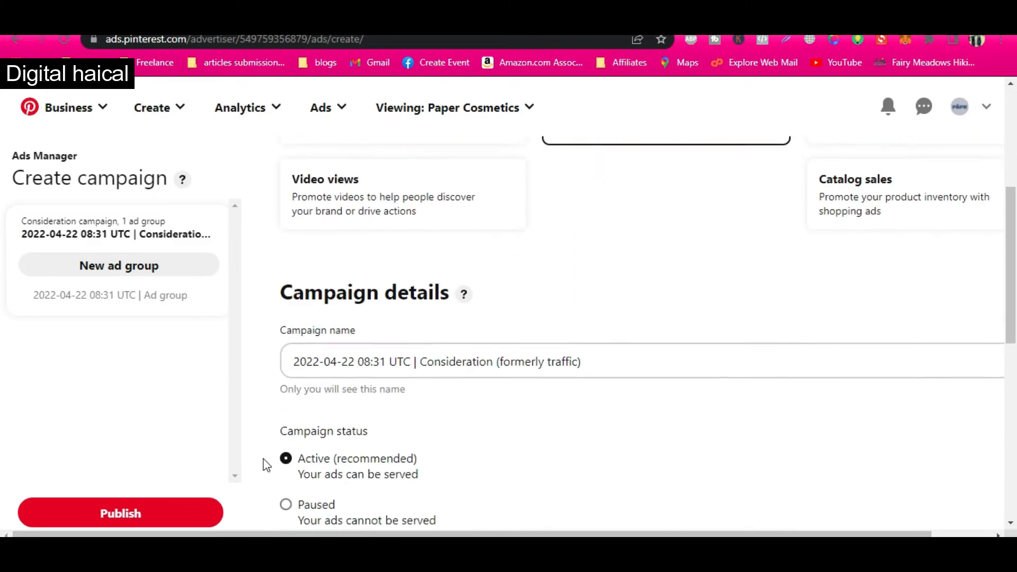
triple_click(501, 249)
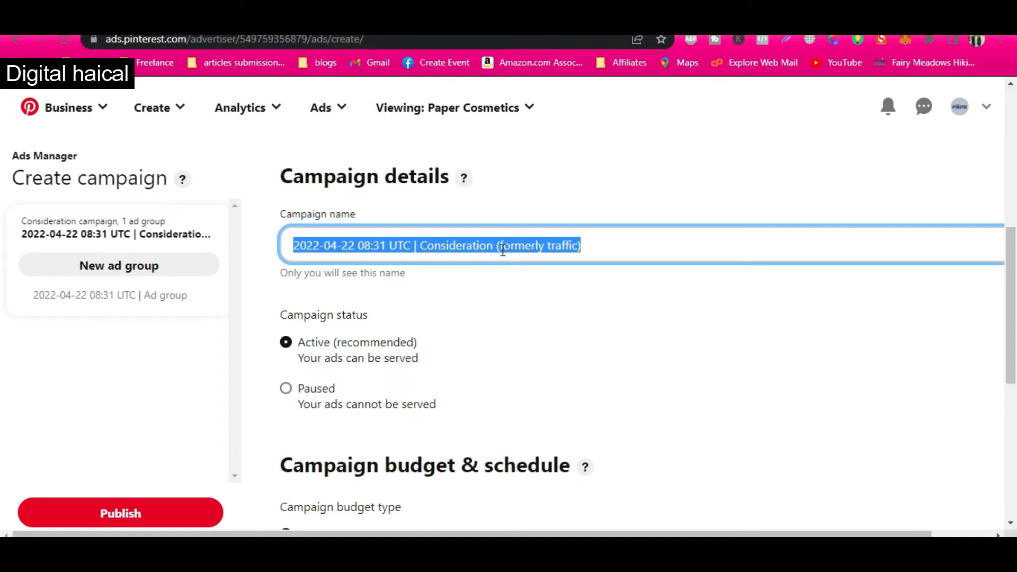
text(The Everything Stick)
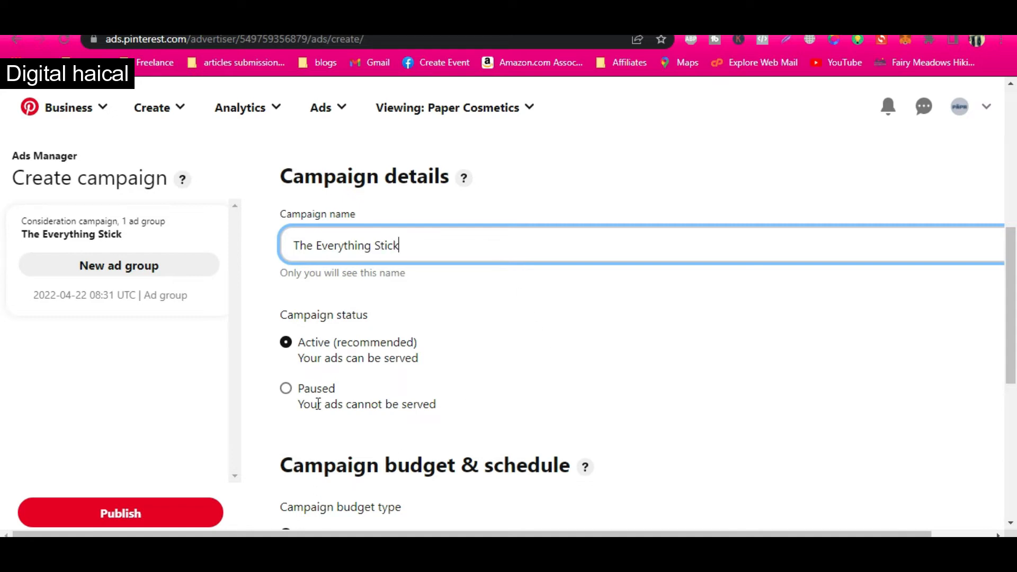
Step: Set the campaign's daily spend limit to 5.00 USD
scroll(320, 352, down, 2)
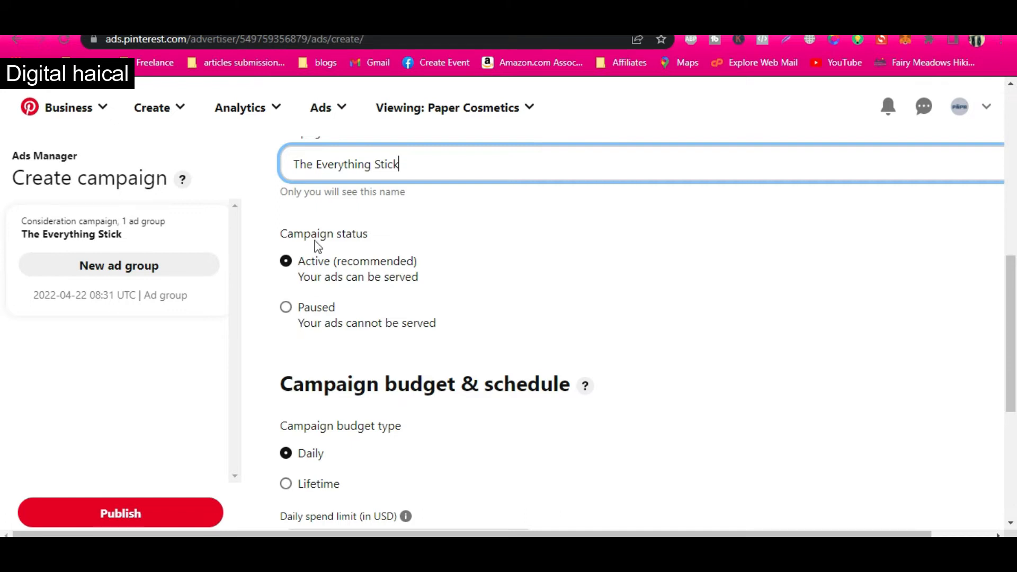
scroll(318, 312, down, 2)
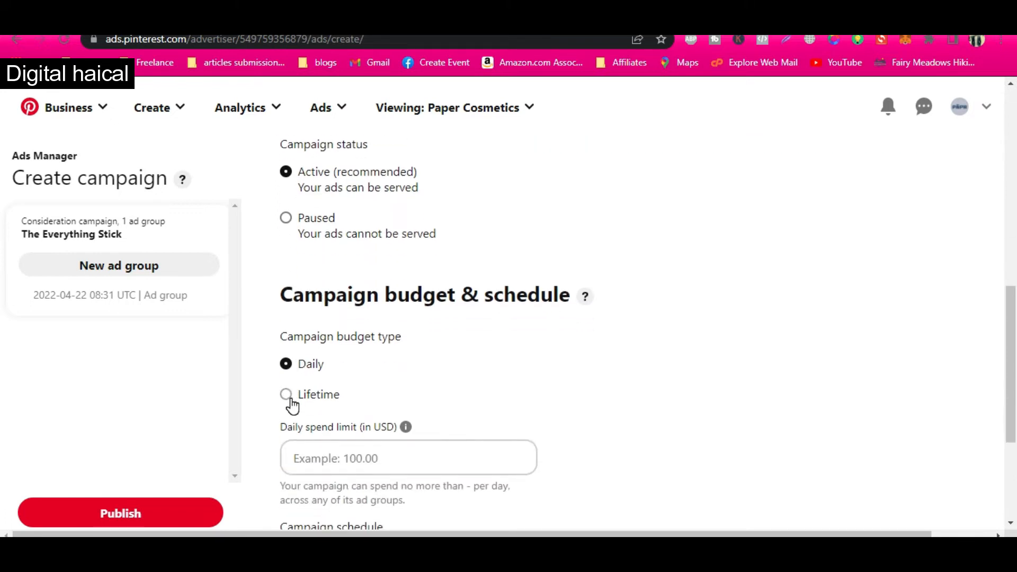
scroll(290, 402, down, 2)
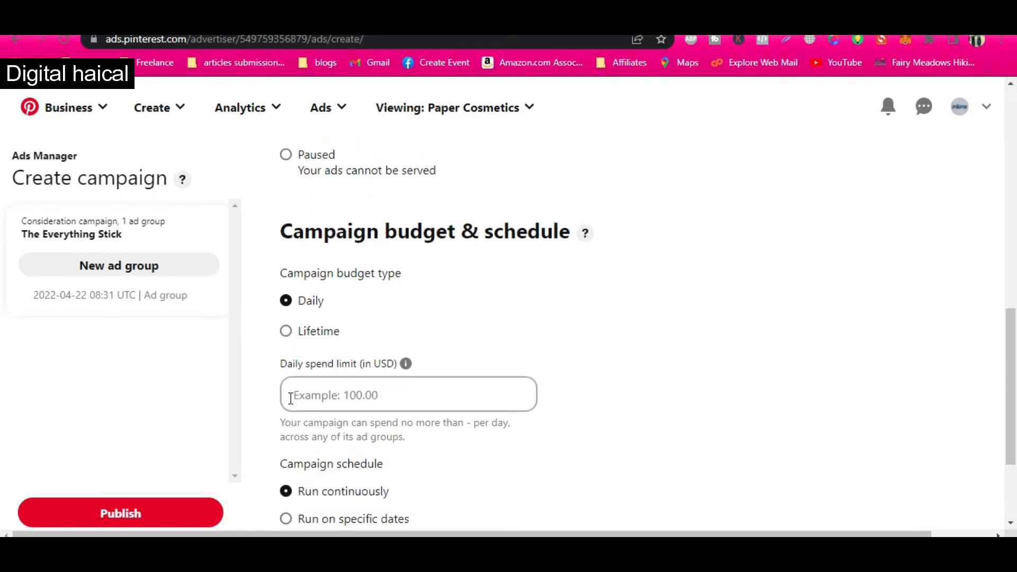
click(337, 368)
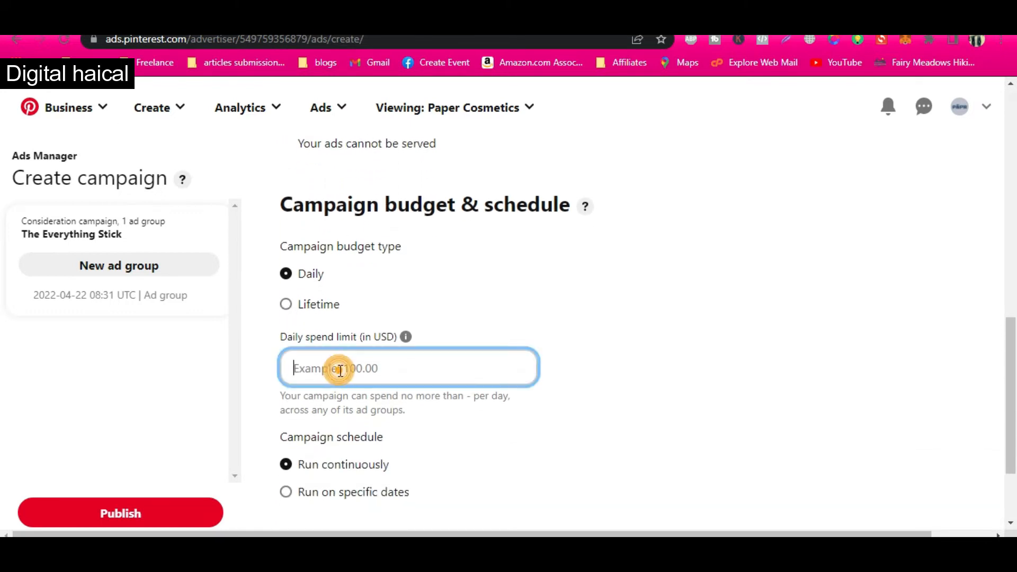
text(5)
click(244, 415)
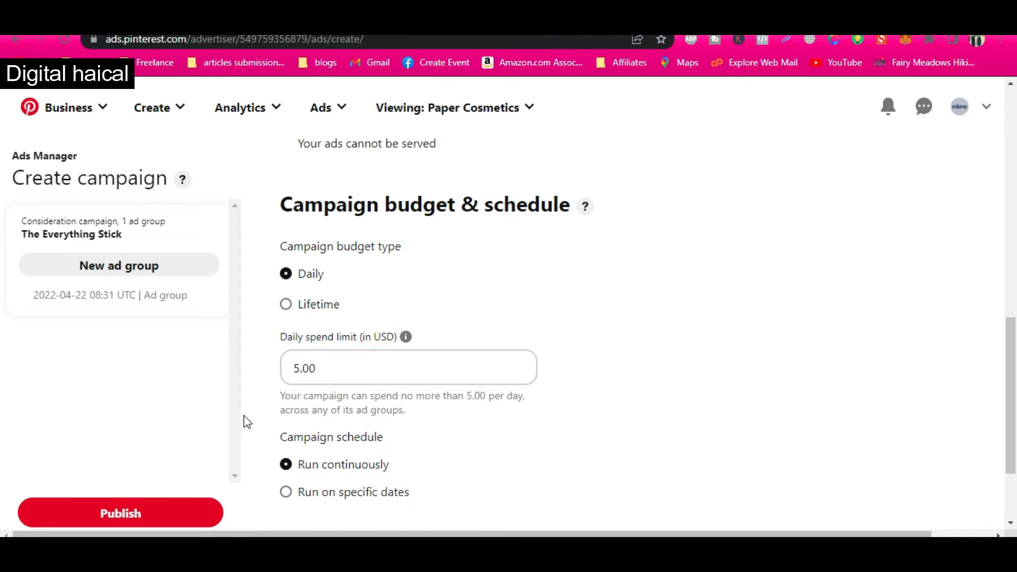
Step: Change the campaign's daily spend limit to 3.00 USD
click(339, 381)
key(BackSpace)
key(BackSpace)
key(BackSpace)
key(BackSpace)
text(3)
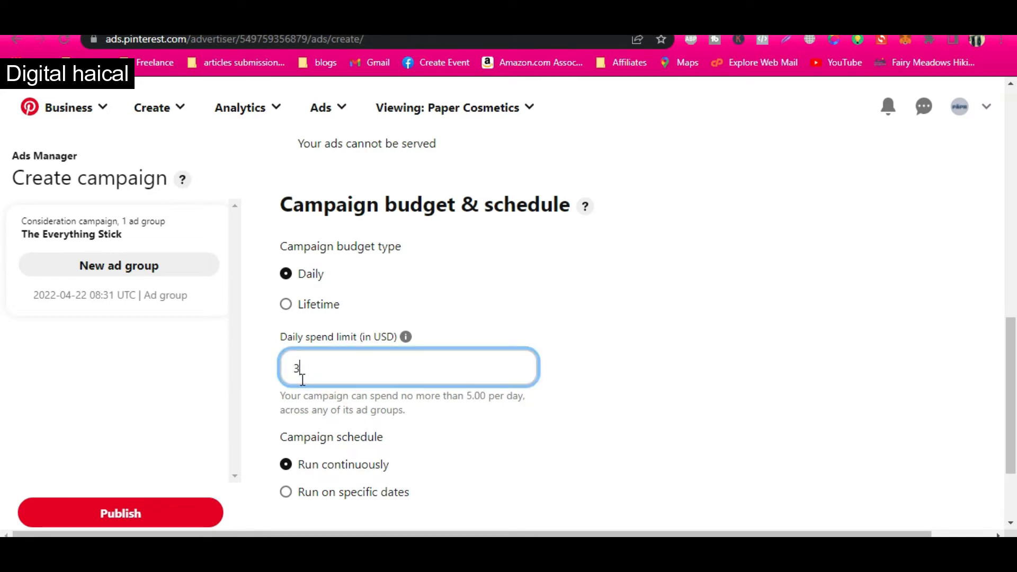
click(414, 414)
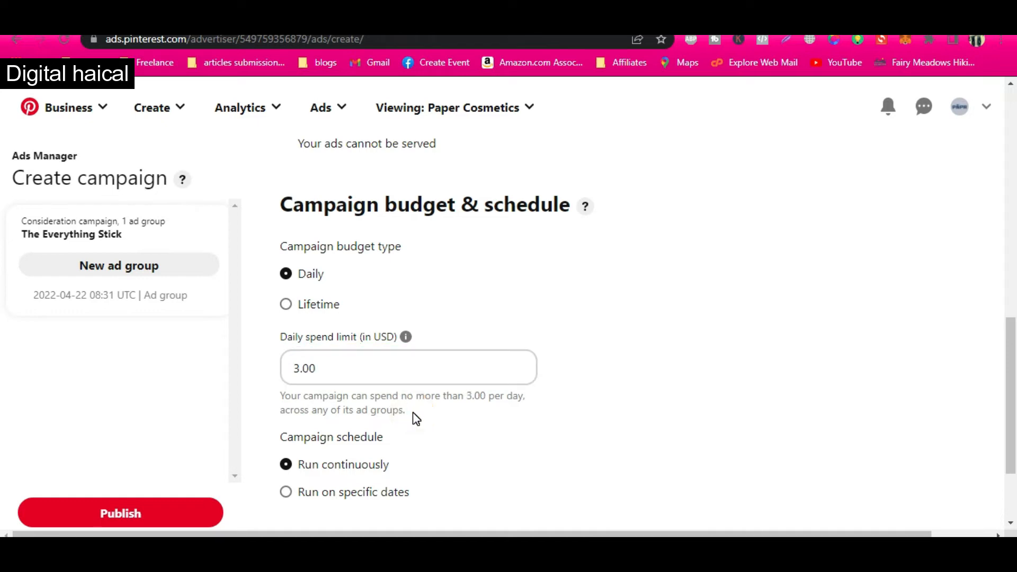
Step: Schedule the campaign to run on specific dates with 04/25/2022 as the end date, and continue to the ad group details
scroll(274, 453, down, 1)
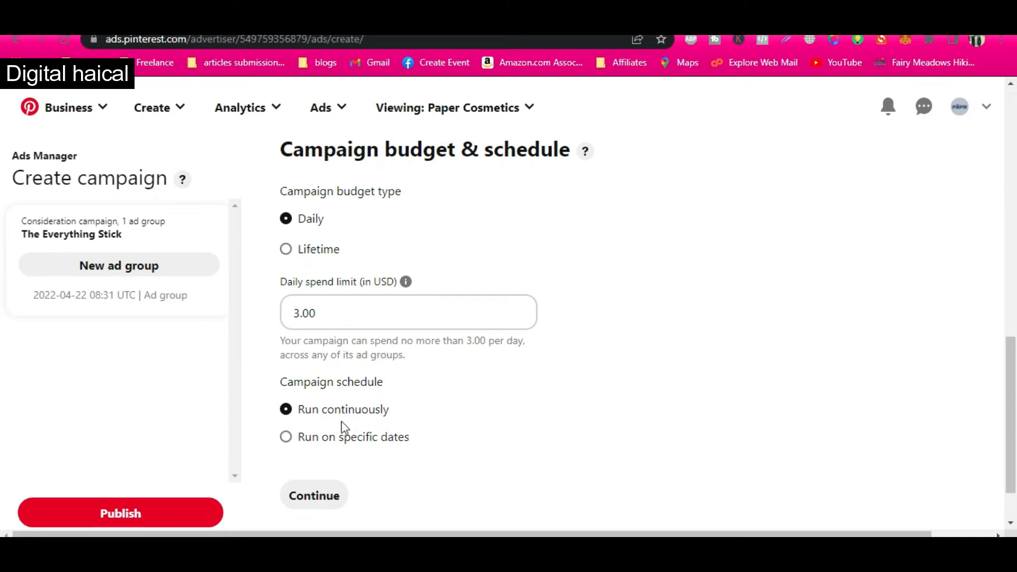
click(284, 440)
scroll(337, 443, down, 2)
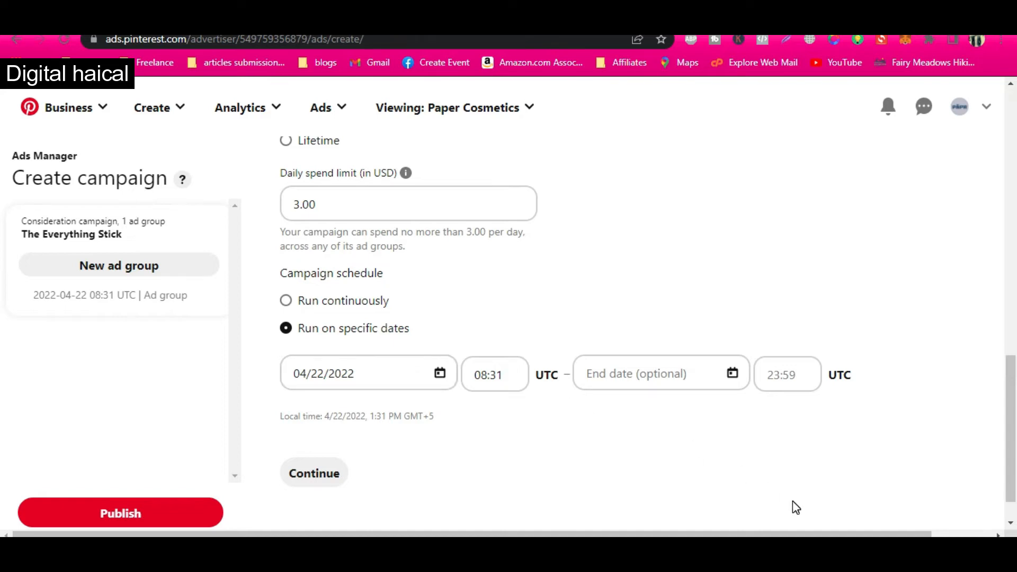
click(669, 374)
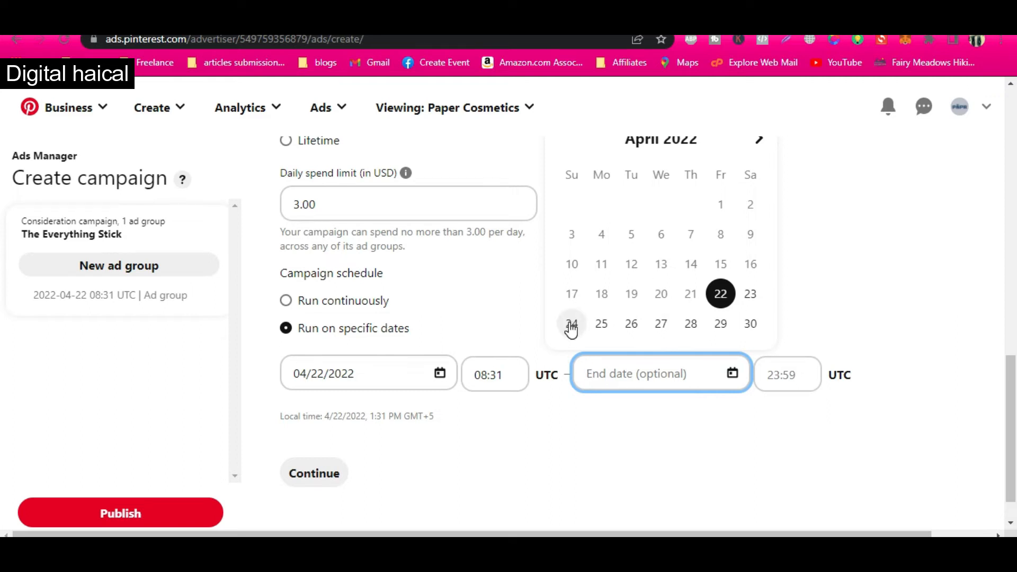
click(601, 323)
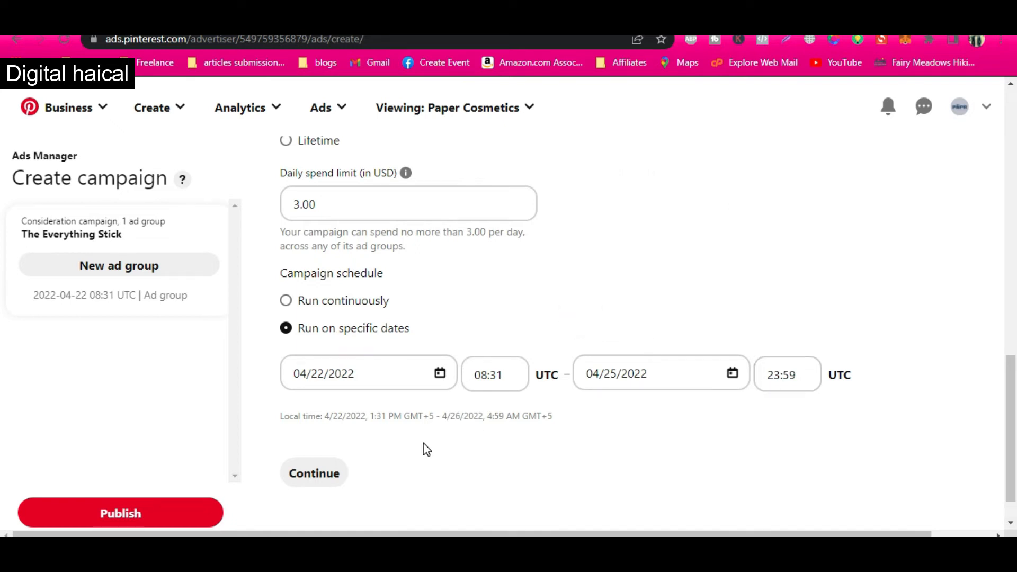
scroll(424, 445, down, 1)
click(339, 430)
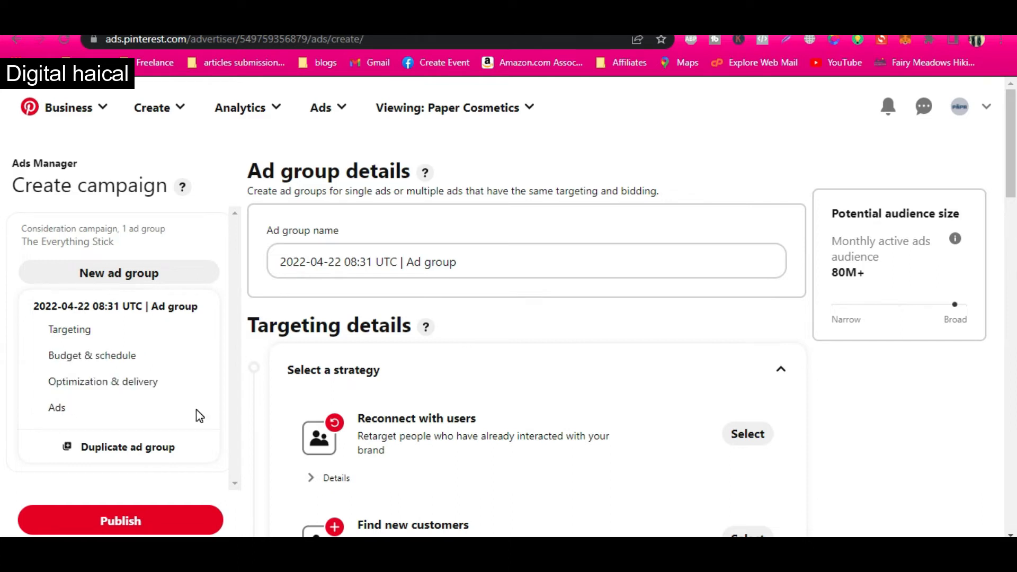
Step: Name the ad group "The Everything Stick - Ad Group"
click(406, 265)
triple_click(408, 268)
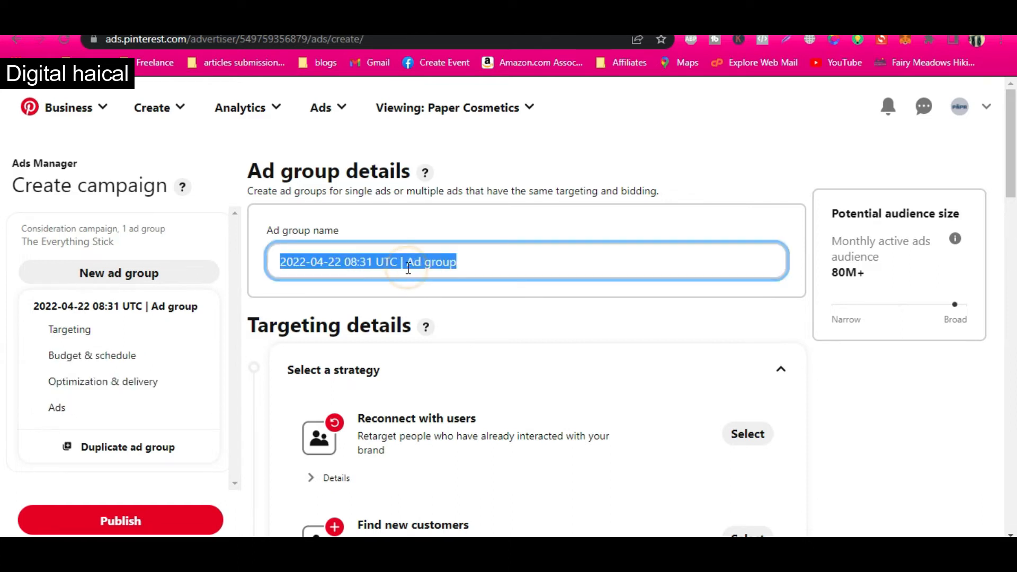
text(The Everything Stick - Ad Group)
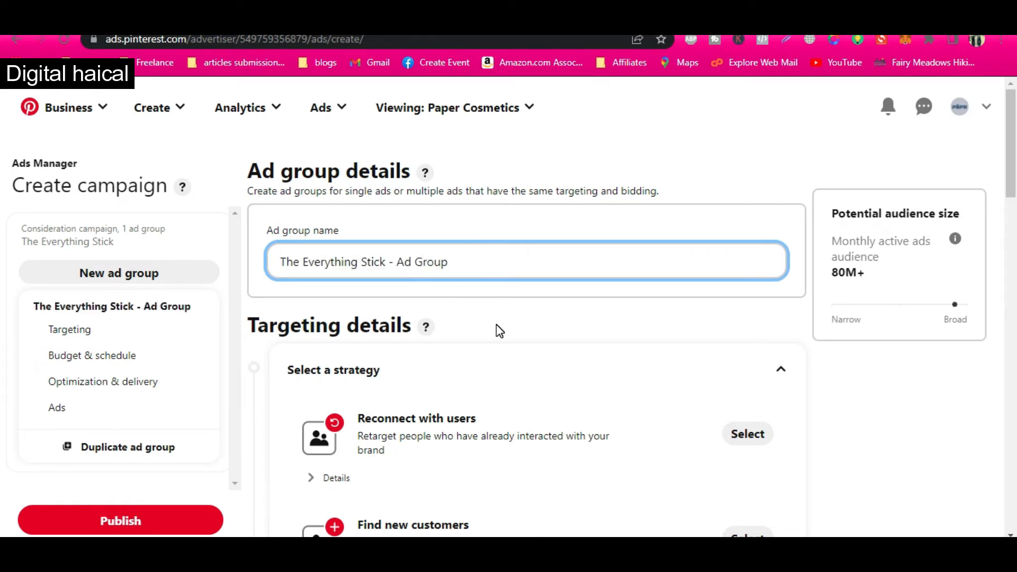
Step: Review the targeting strategy details and select Find new customers as the ad group's strategy
scroll(499, 331, down, 2)
scroll(500, 331, down, 1)
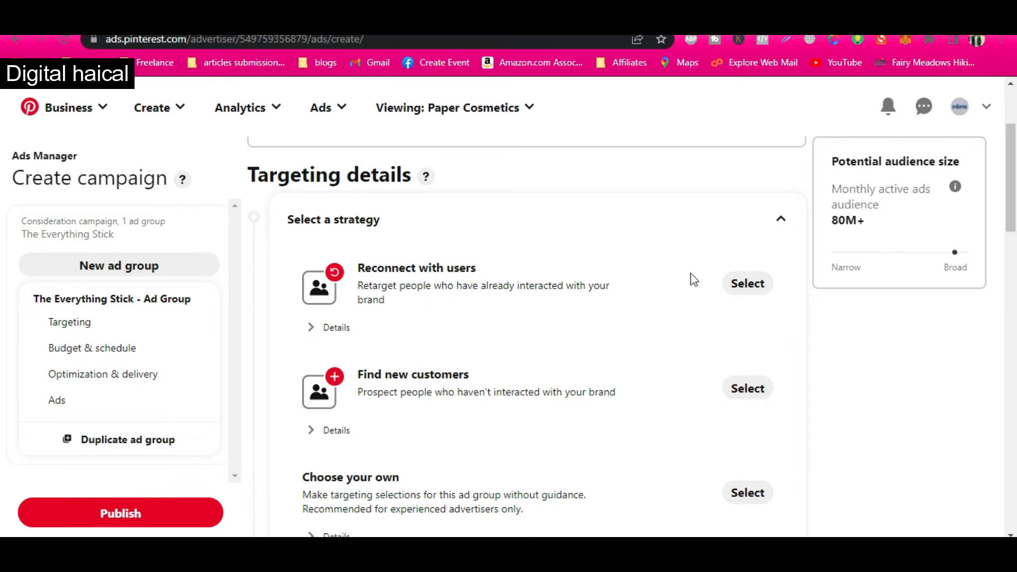
click(323, 332)
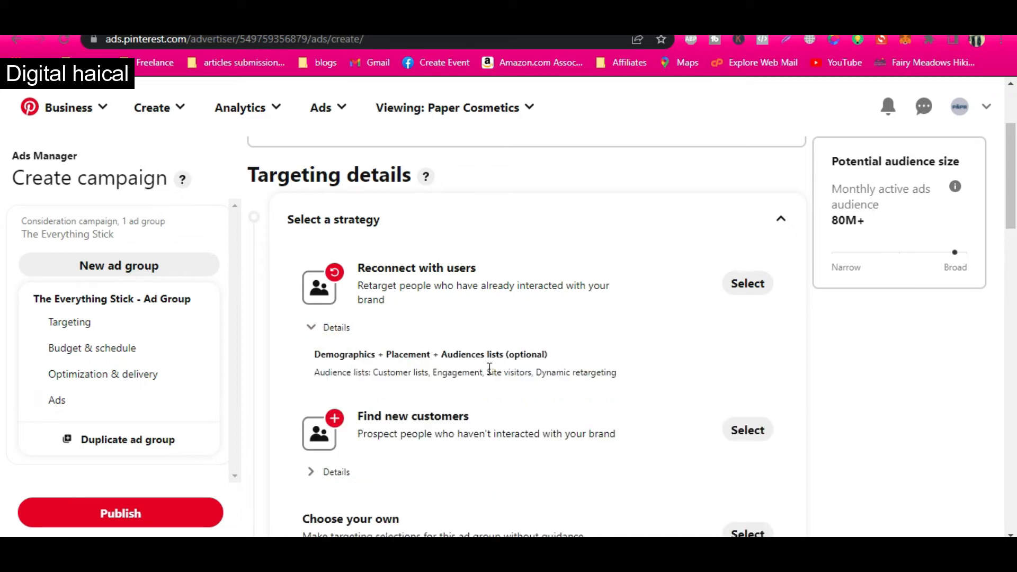
scroll(490, 368, down, 3)
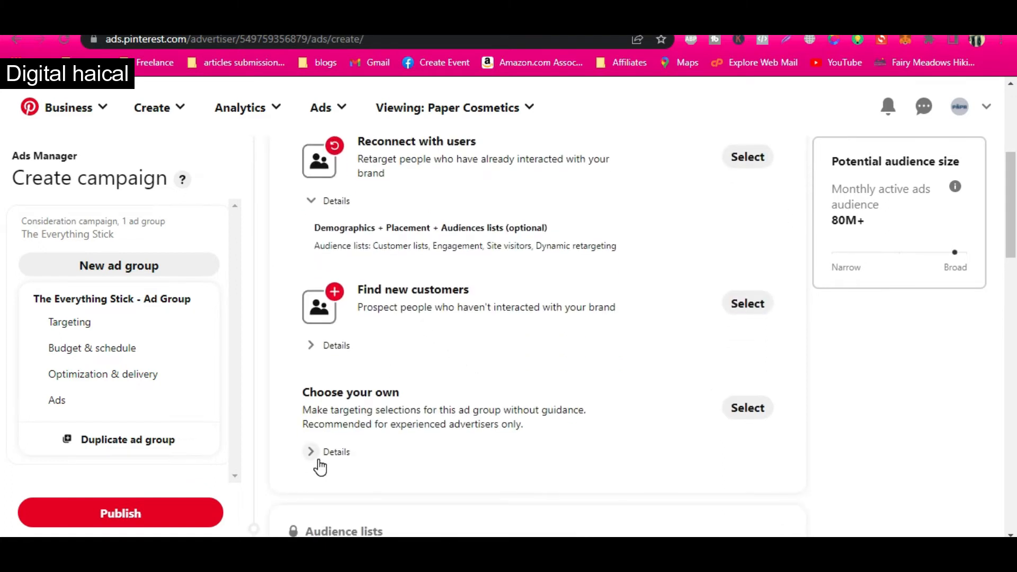
click(315, 453)
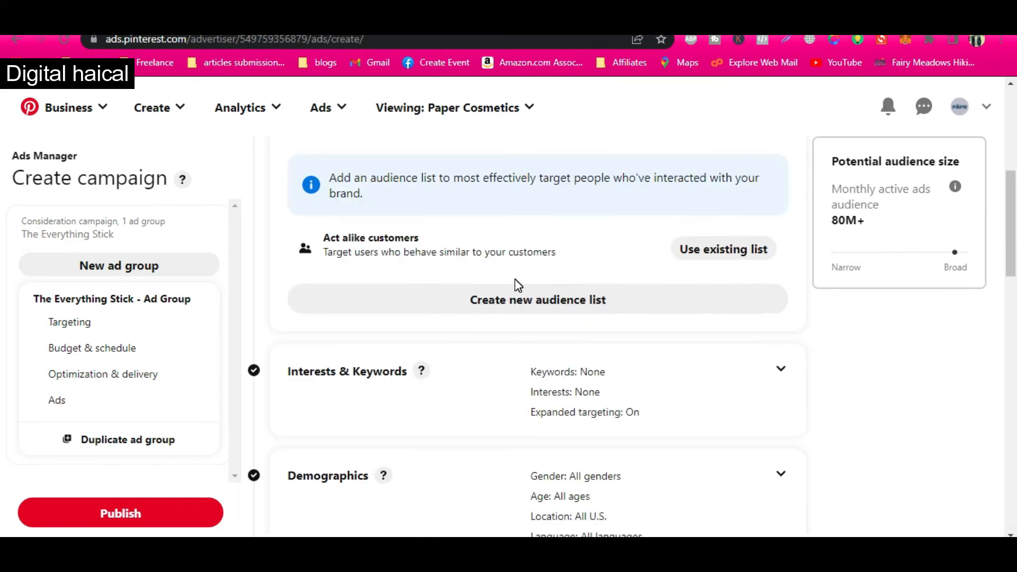
Step: Look through the existing actalike audience lists without adding any to the ad group
scroll(515, 279, up, 1)
scroll(517, 281, up, 2)
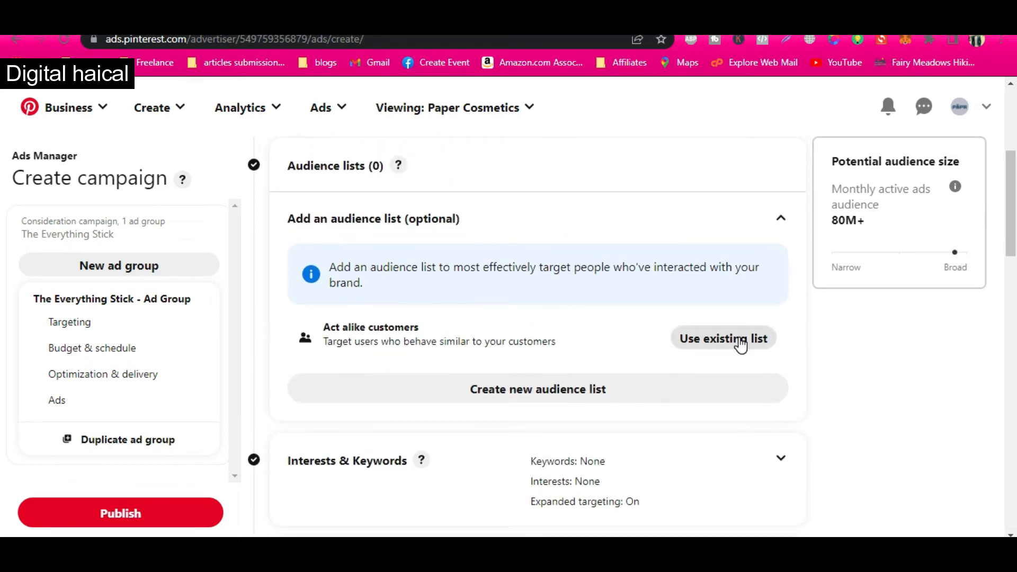
click(741, 344)
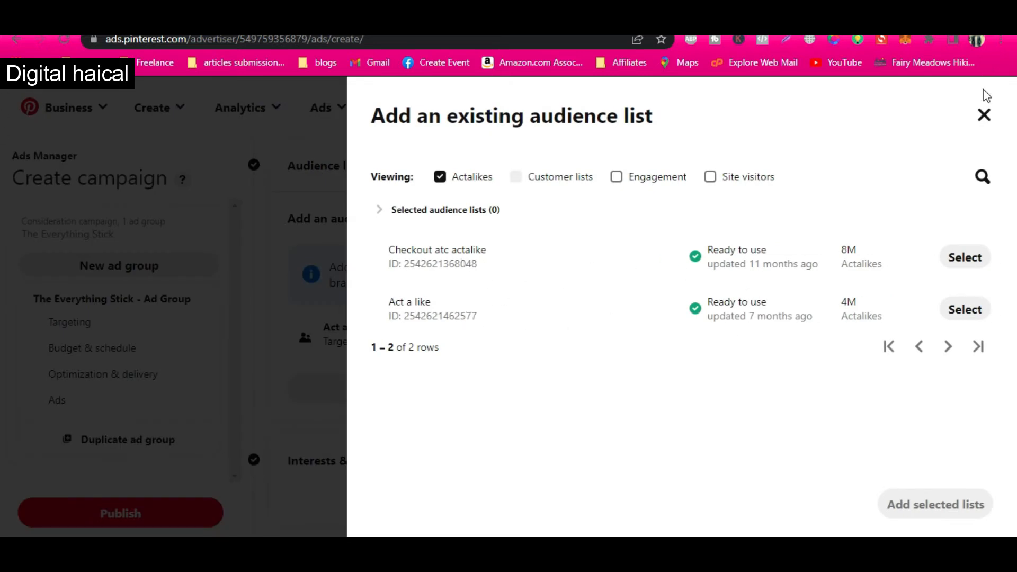
click(983, 115)
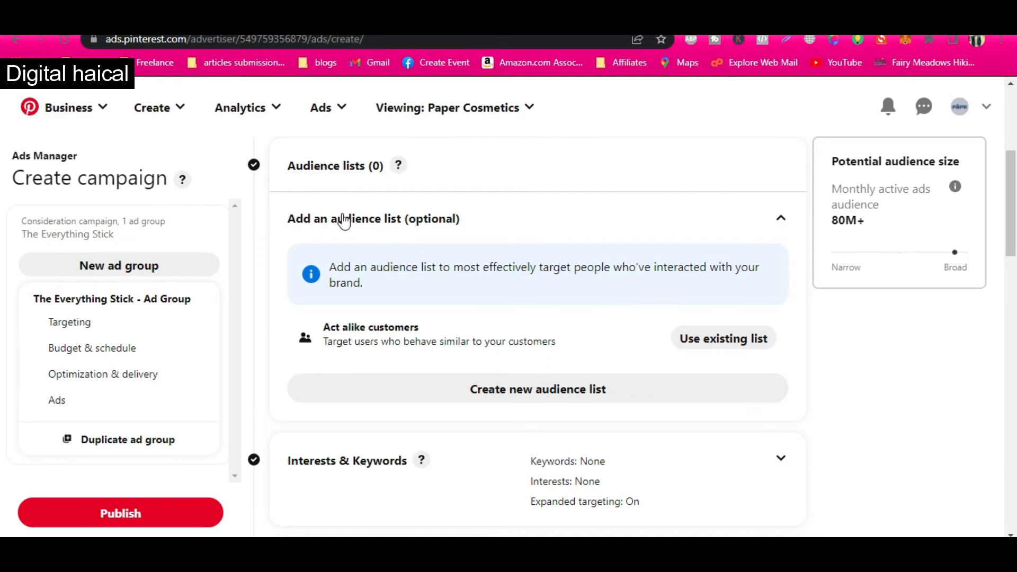
Step: Change the ad group's targeting strategy to Choose your own
scroll(646, 248, down, 4)
scroll(687, 207, up, 3)
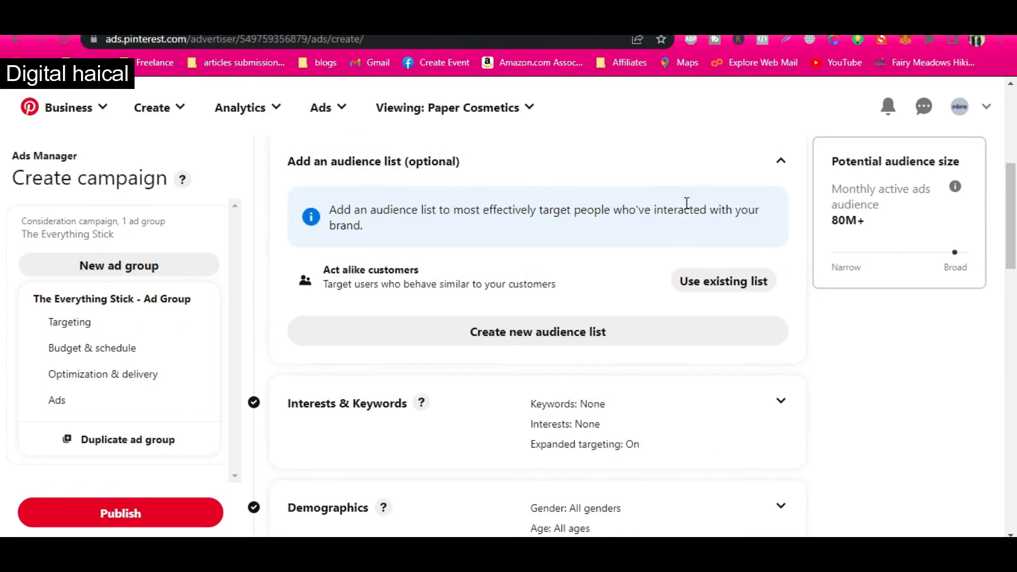
scroll(694, 193, down, 1)
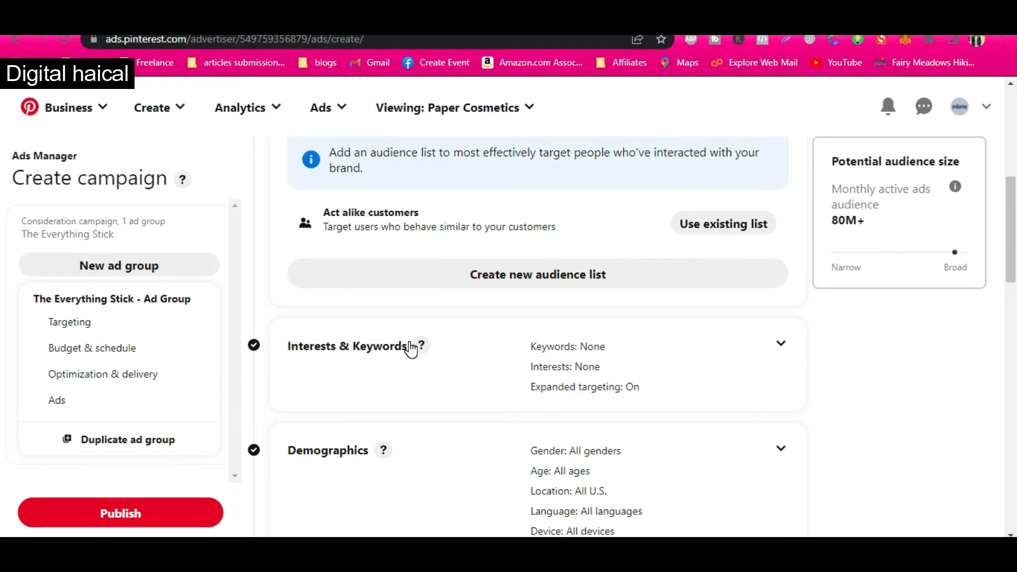
scroll(411, 349, up, 3)
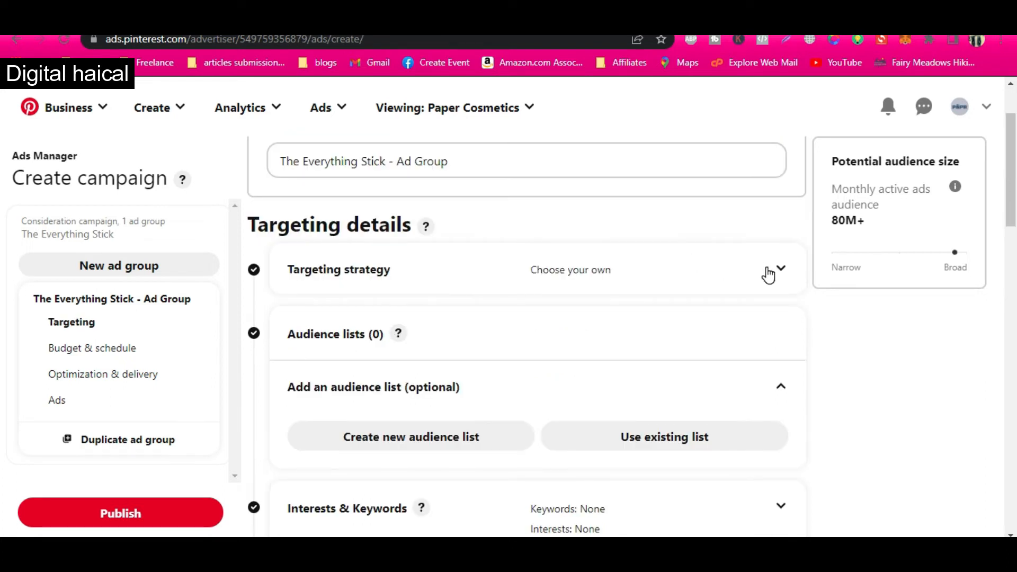
scroll(651, 345, down, 3)
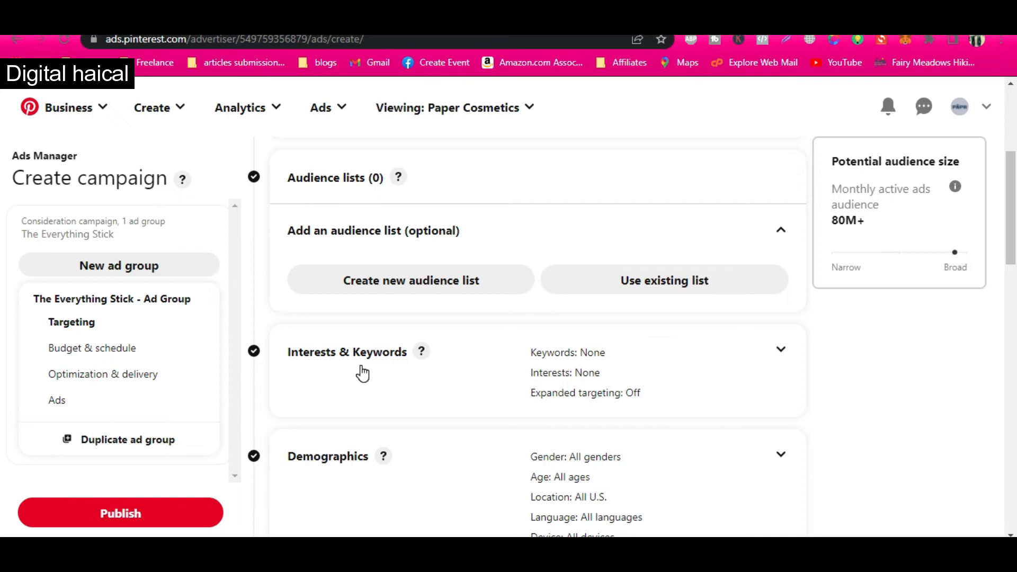
Step: Open the Interests & Keywords targeting and search all interests for "skin care"
click(739, 349)
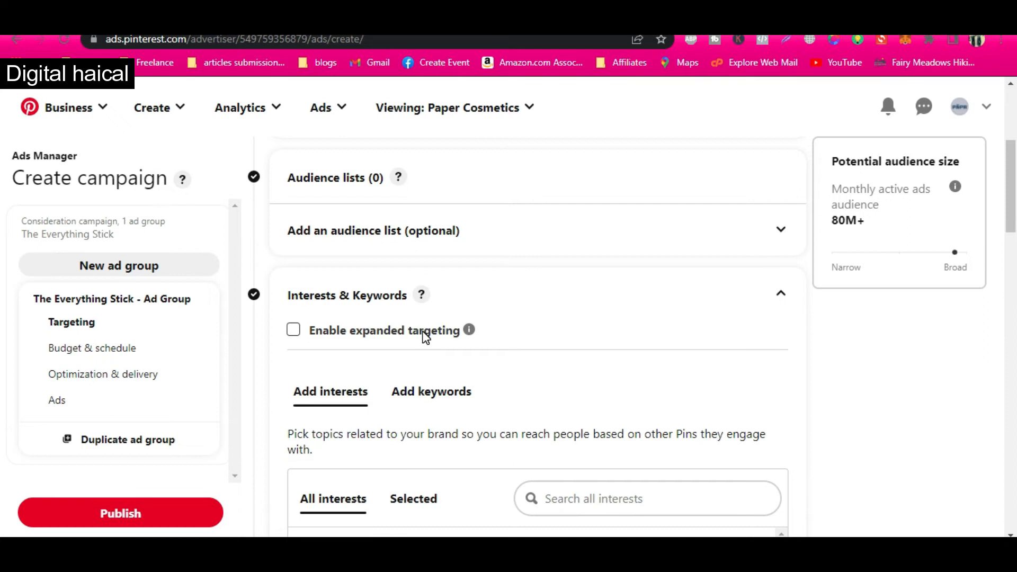
scroll(430, 416, down, 3)
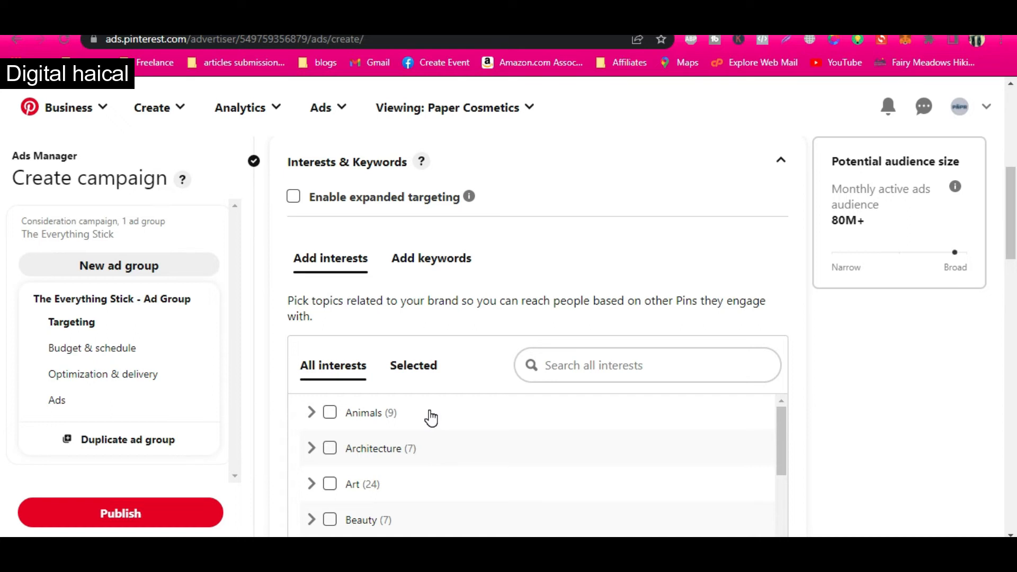
scroll(403, 430, down, 2)
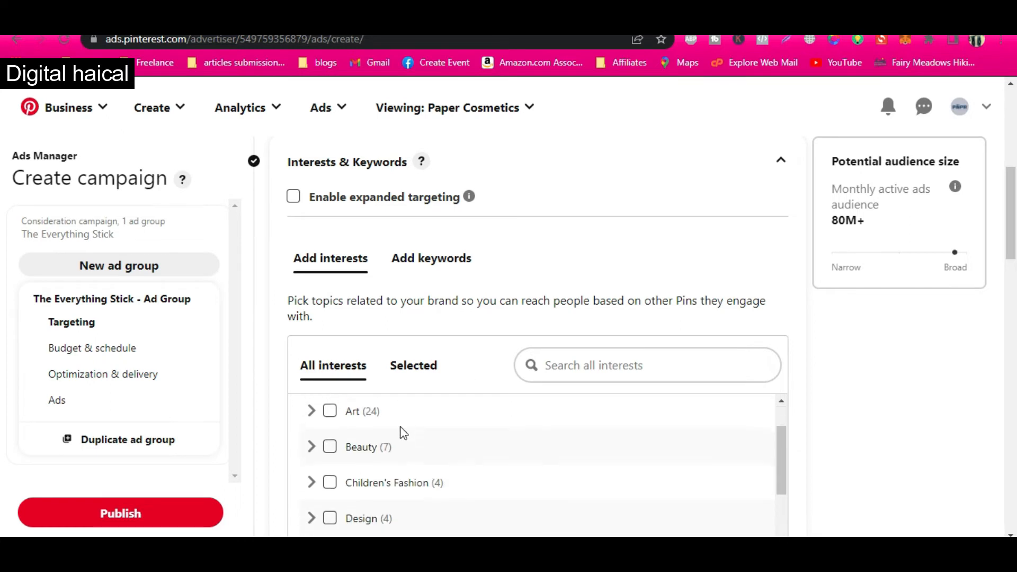
scroll(392, 424, up, 2)
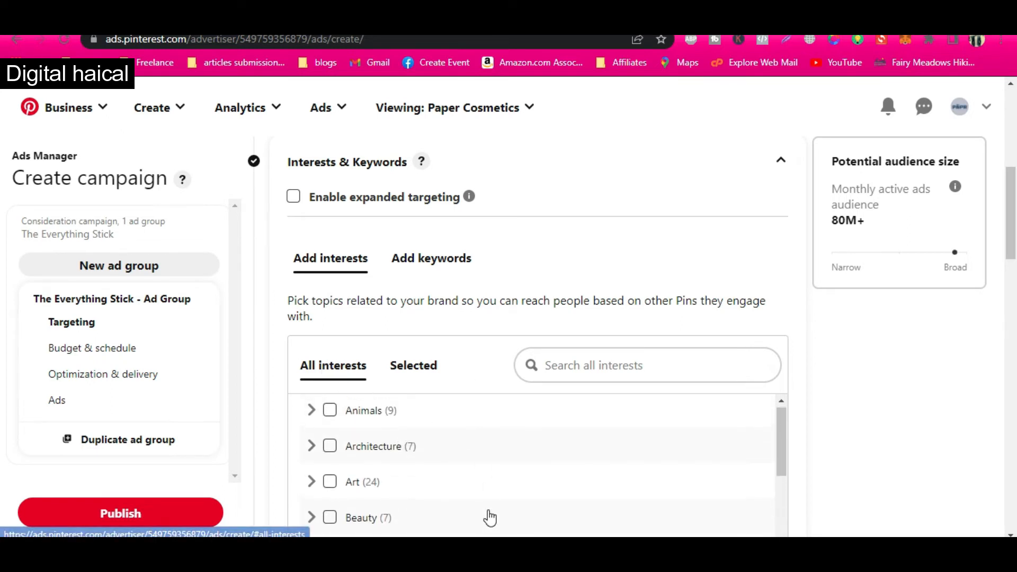
scroll(488, 515, down, 2)
scroll(487, 516, up, 1)
click(635, 366)
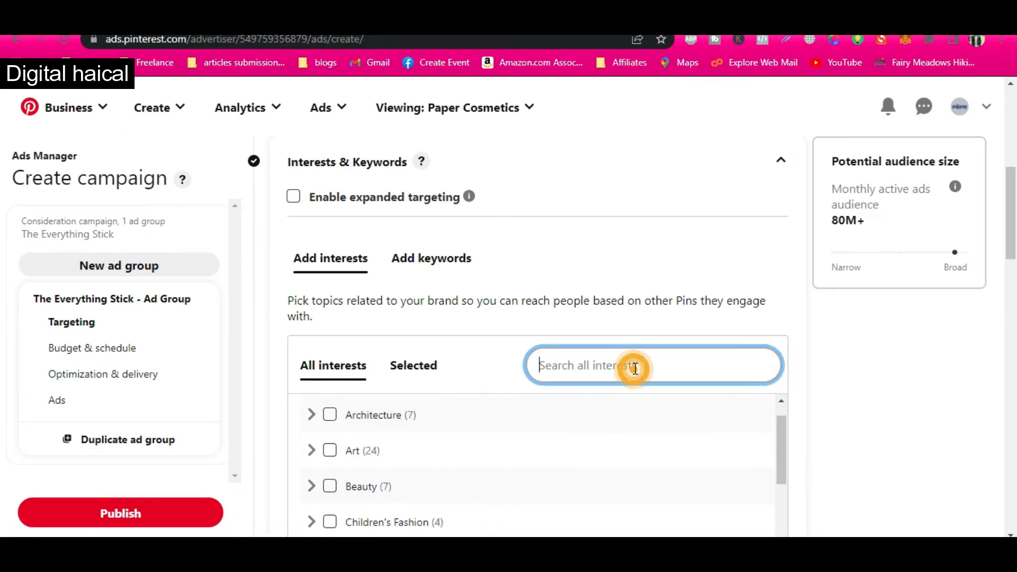
text(skin care)
scroll(494, 462, down, 1)
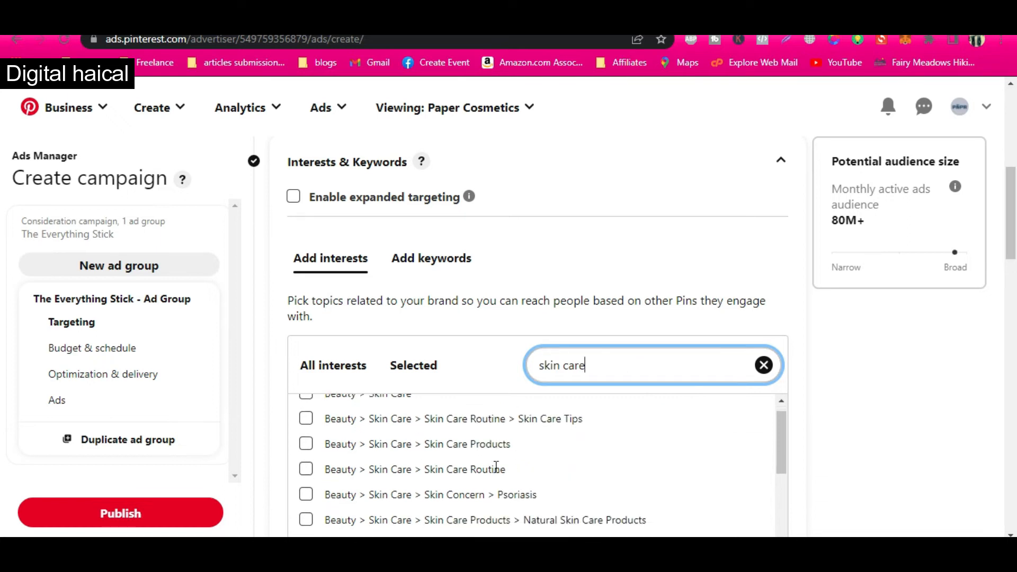
scroll(496, 465, up, 1)
Step: Target the Skin Care Tips and Natural Skin Care Products interests under Beauty > Skin Care
click(300, 415)
click(305, 414)
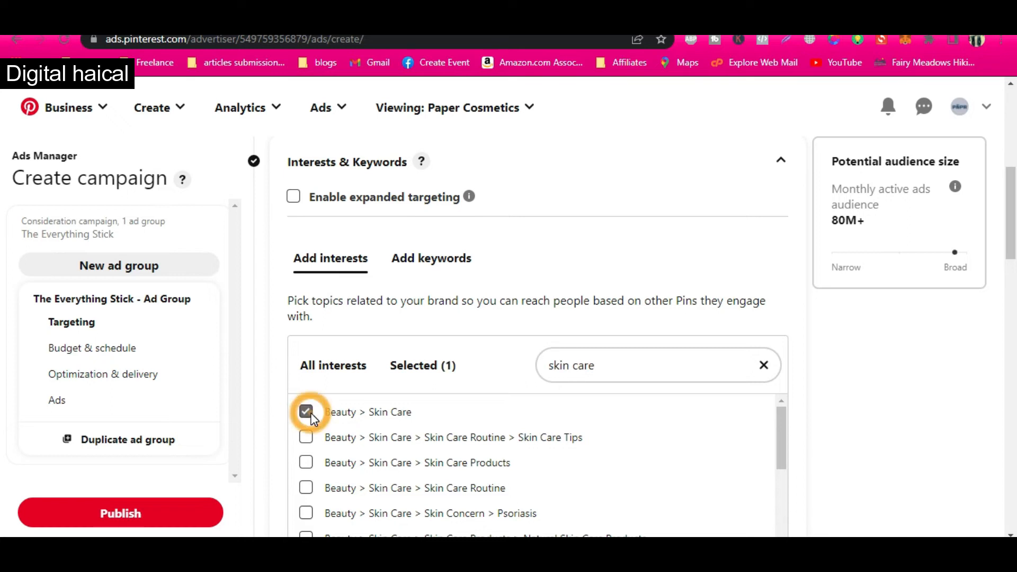
click(307, 441)
click(306, 463)
scroll(308, 493, down, 1)
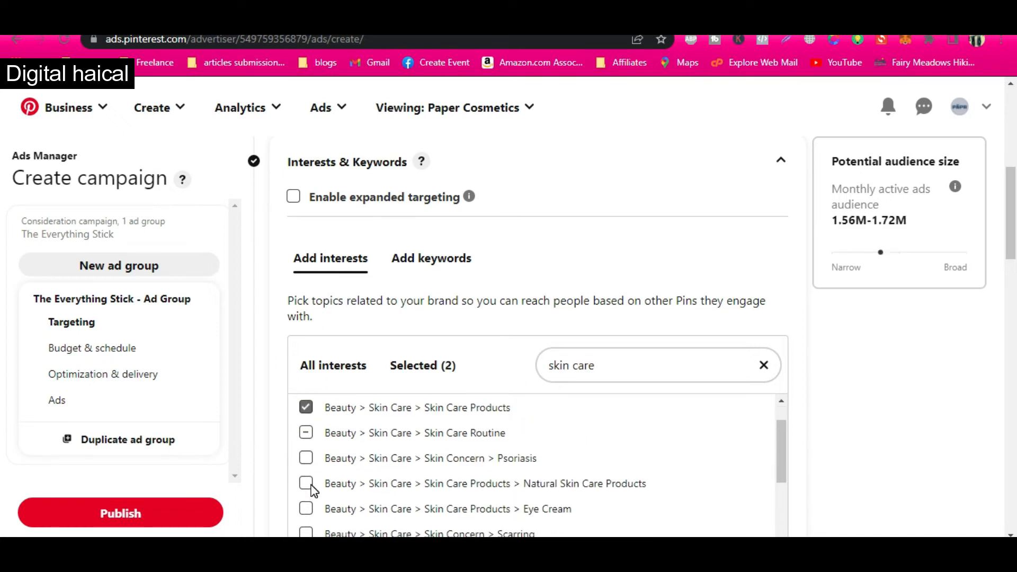
click(307, 483)
Step: Add further skin care interests from the search results, including Dry Skin, Skin Treatment and Serum
scroll(313, 491, down, 3)
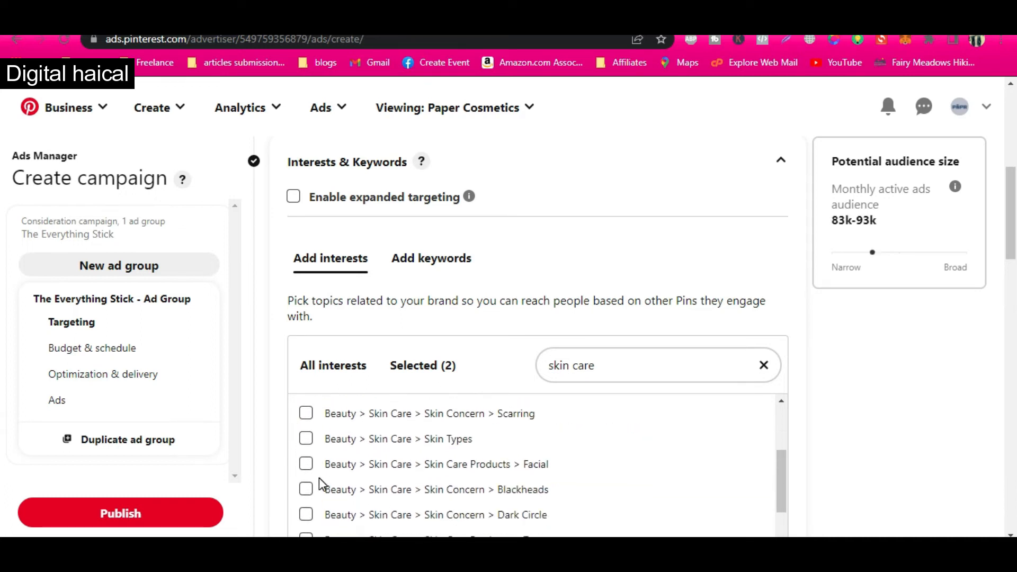
scroll(303, 464, down, 3)
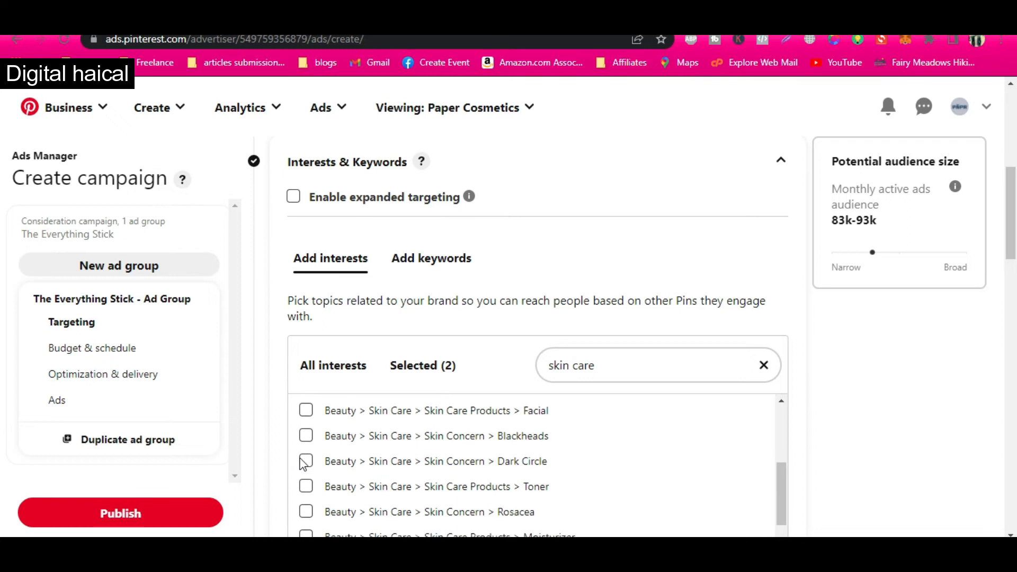
click(305, 473)
scroll(304, 487, down, 5)
click(303, 437)
click(308, 462)
scroll(308, 464, down, 3)
click(306, 444)
scroll(309, 449, down, 1)
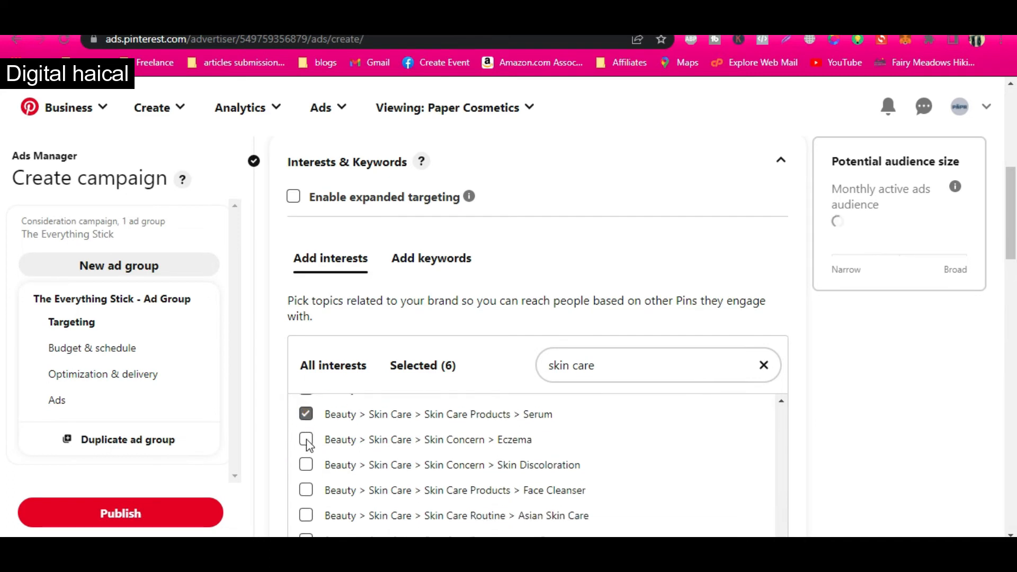
Step: Add the Face Cleanser, Sensitive Skin and Bath and Body Care interests to the targeting
scroll(307, 461, down, 1)
click(307, 484)
click(306, 483)
click(306, 458)
scroll(308, 461, down, 1)
scroll(308, 462, down, 1)
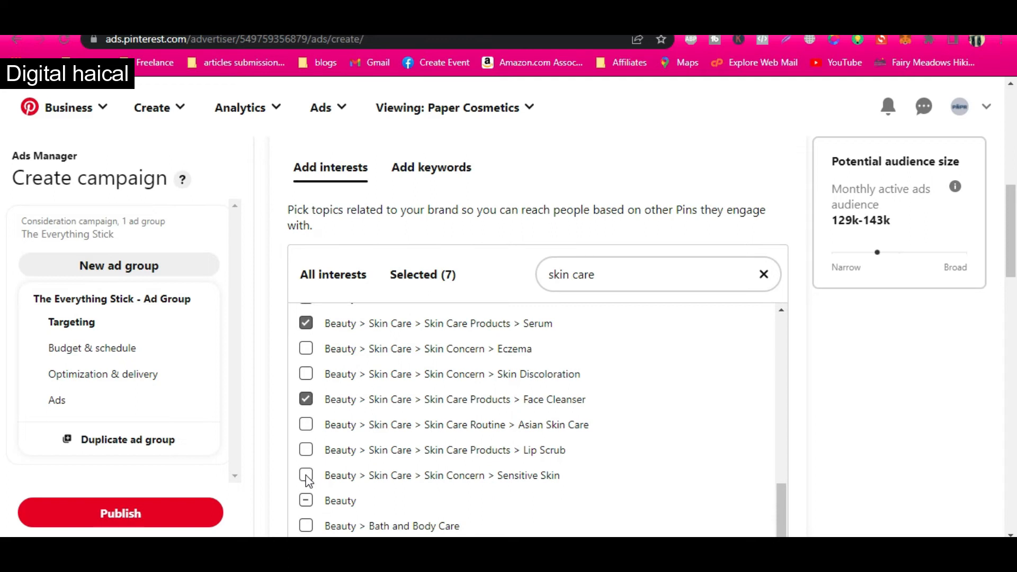
scroll(307, 476, down, 1)
click(307, 477)
click(306, 424)
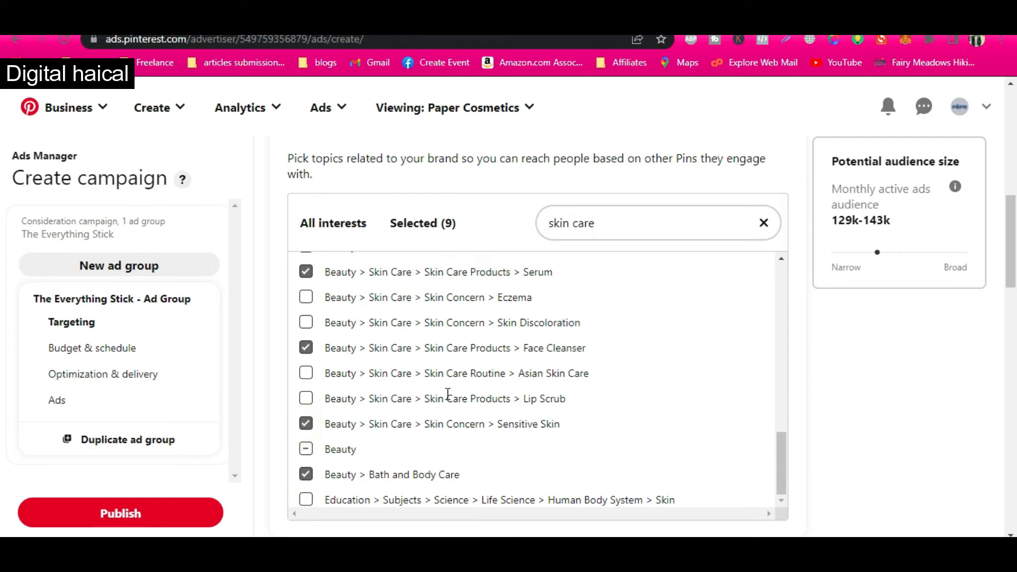
Step: Select the "skin care" text in the interests search for replacement
scroll(422, 450, down, 1)
right_click(420, 448)
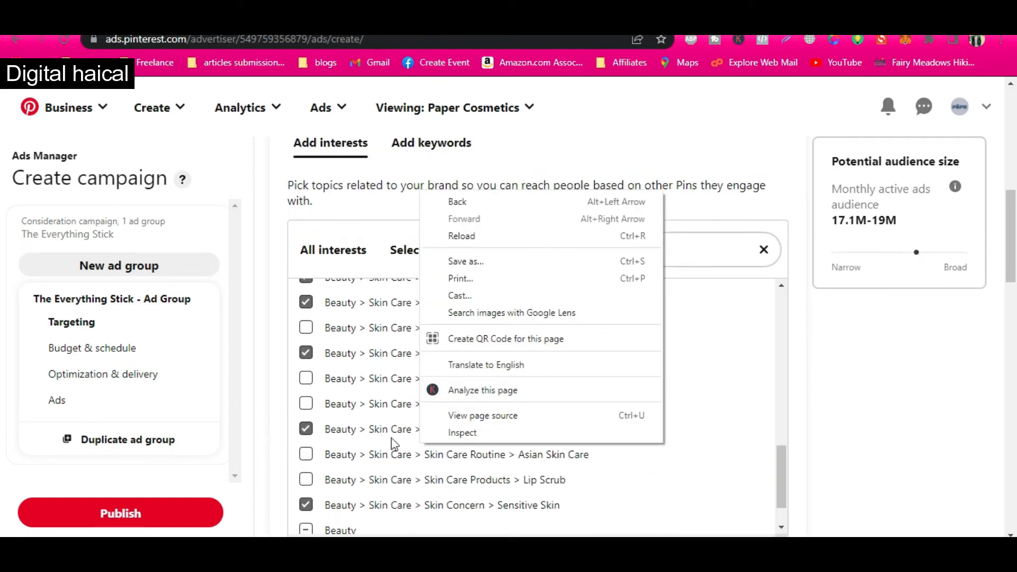
click(710, 249)
drag(669, 253, 547, 248)
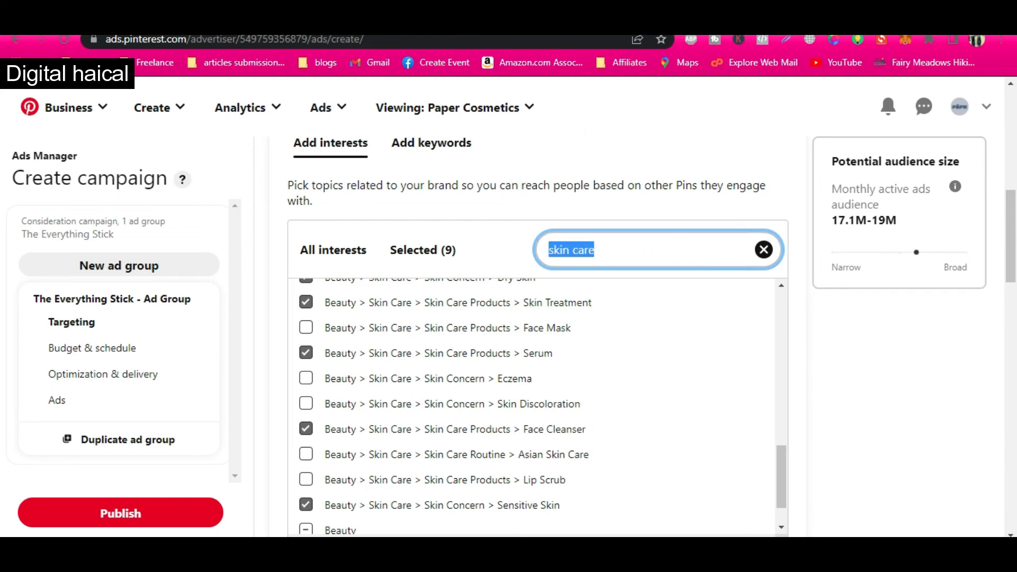
key(ctrl+t)
text(shee)
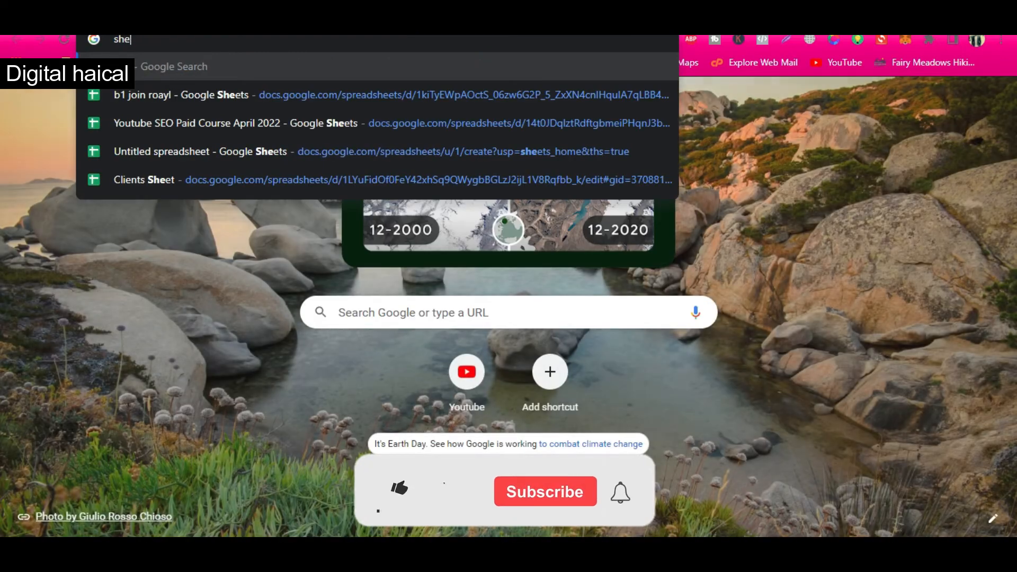
key(Down)
key(Down)
key(Down)
key(ctrl+w)
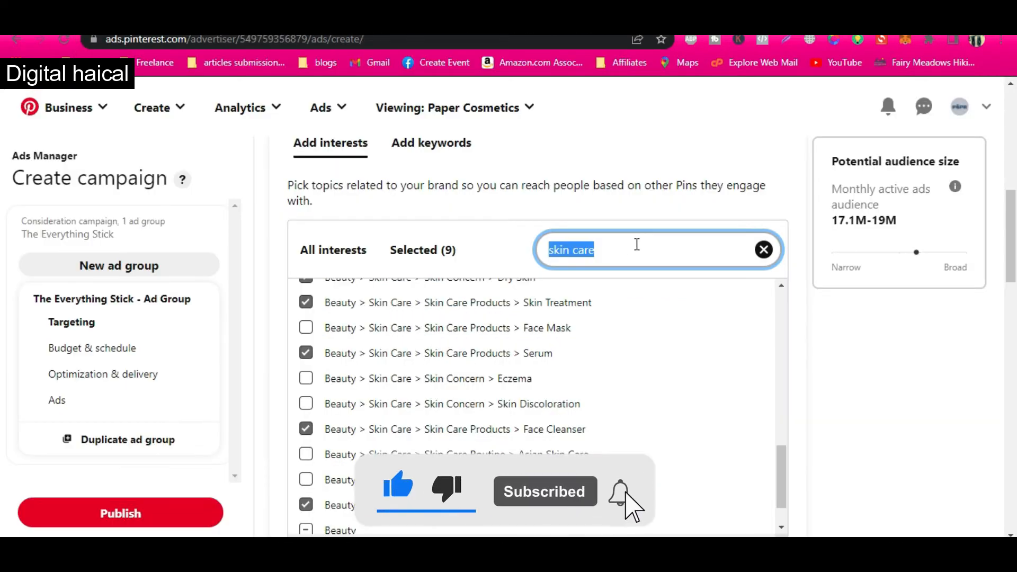
Step: Search the interests for "natural" and add Natural Remedies and Natural Cleaning to the targeting
text(natural)
click(306, 360)
click(306, 384)
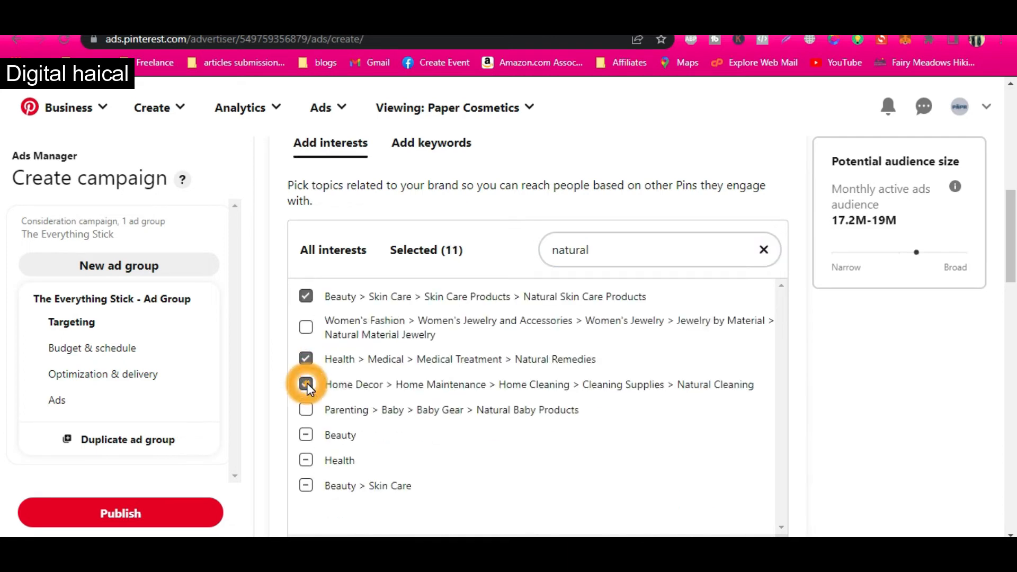
scroll(332, 504, down, 1)
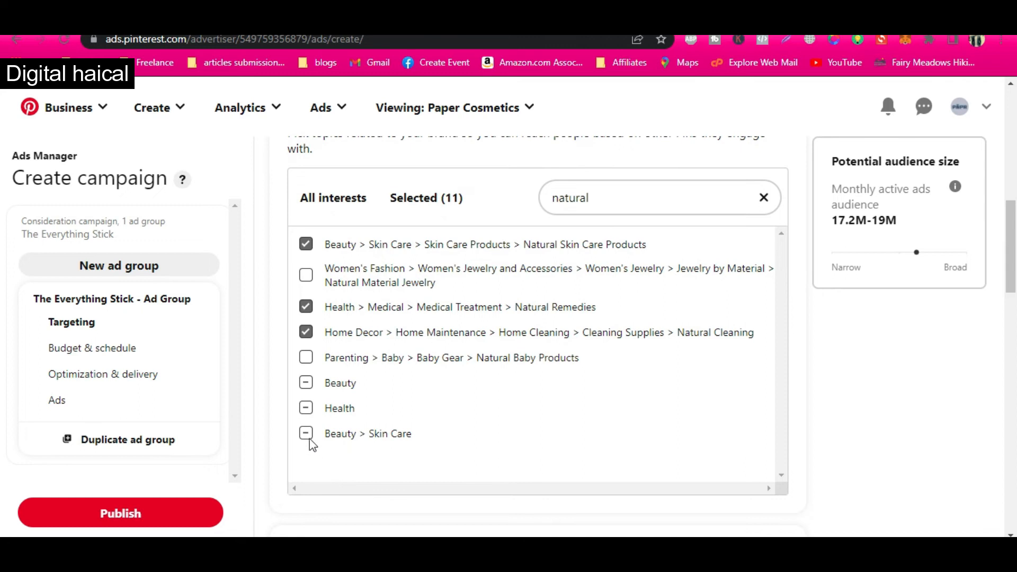
scroll(397, 424, down, 3)
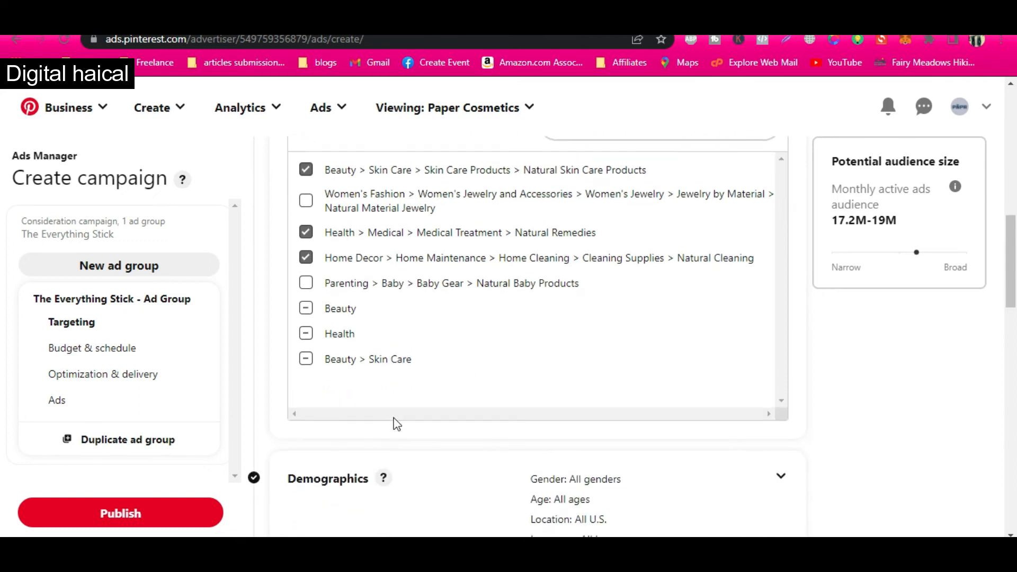
scroll(396, 423, up, 5)
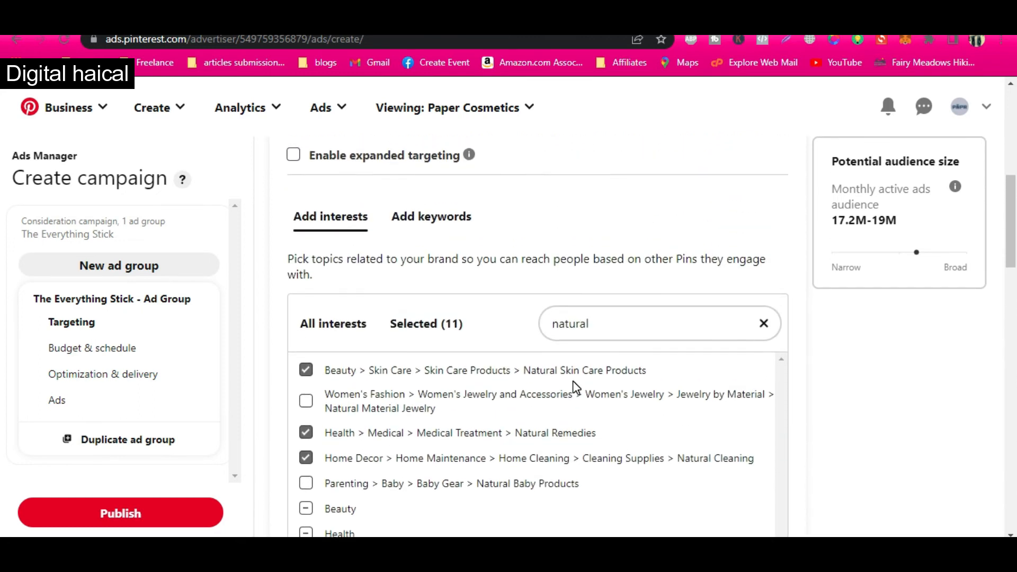
Step: Clear the interest search to review the selected interests, and open the keyword targeting
click(758, 323)
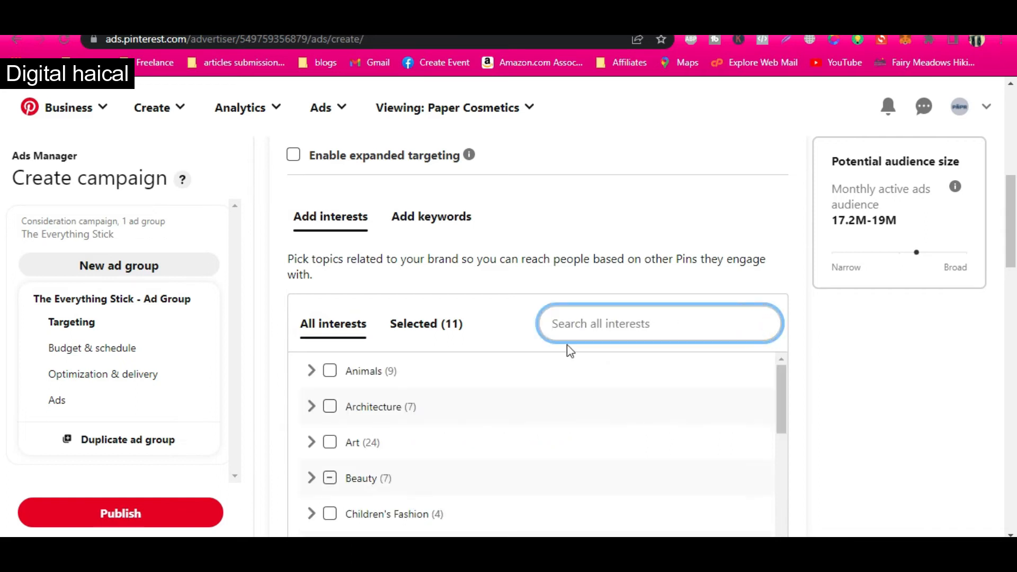
scroll(415, 391, down, 1)
click(417, 325)
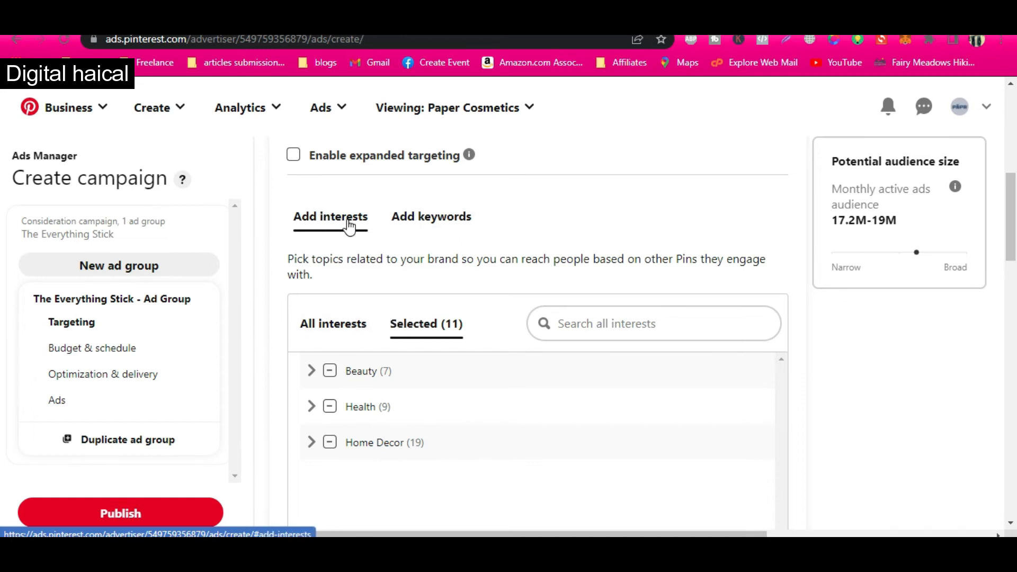
click(451, 222)
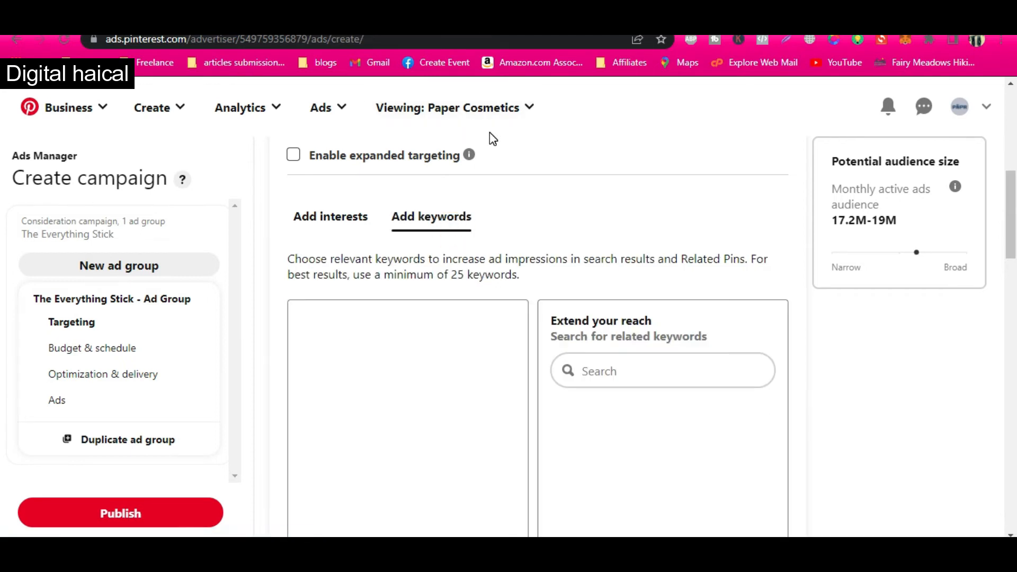
Step: Search the related keywords for "skin" and add skin care, skin care aesthetic, skin care routine and skin care products
click(617, 373)
text(skk)
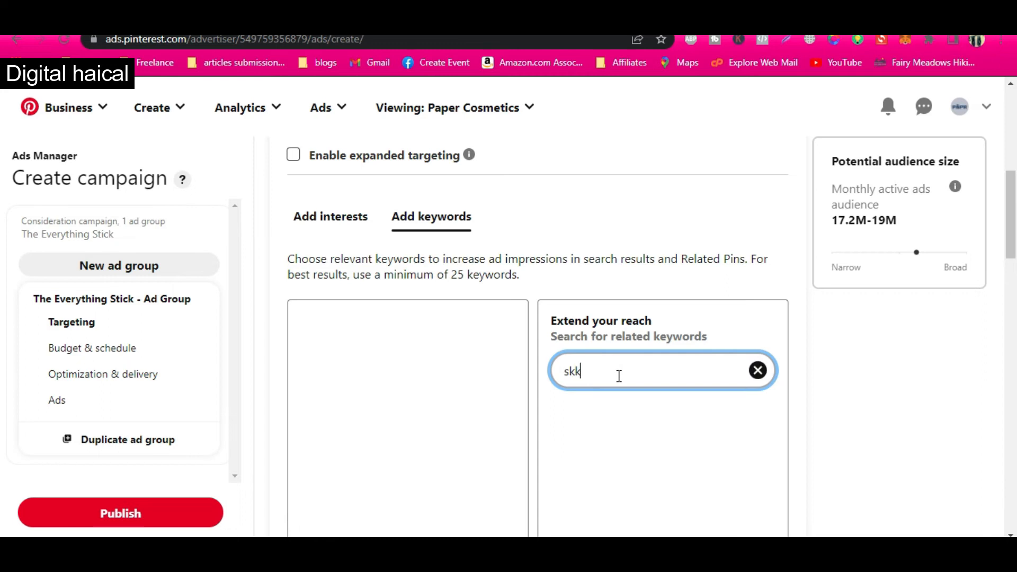
scroll(683, 443, down, 2)
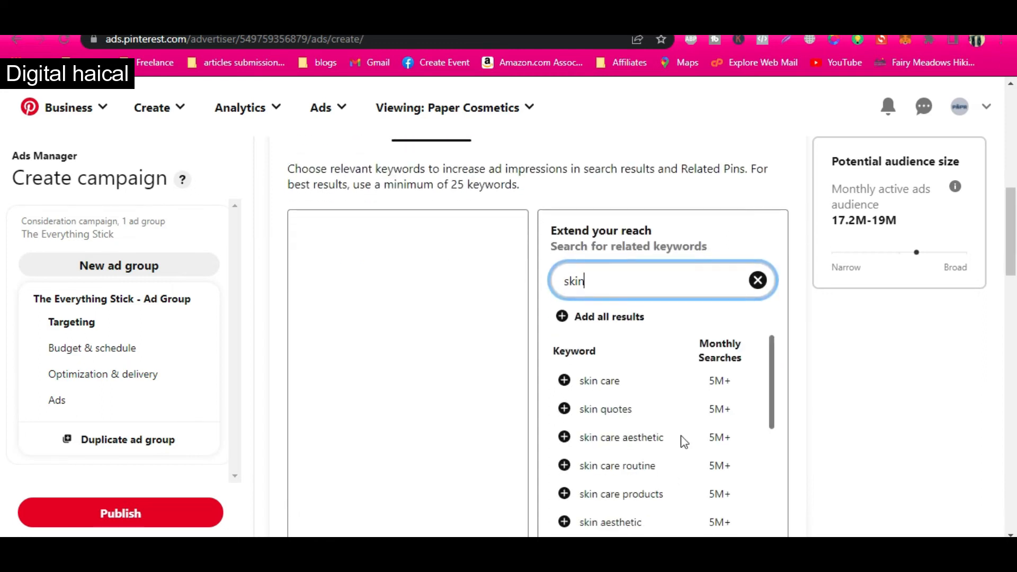
click(563, 375)
click(564, 415)
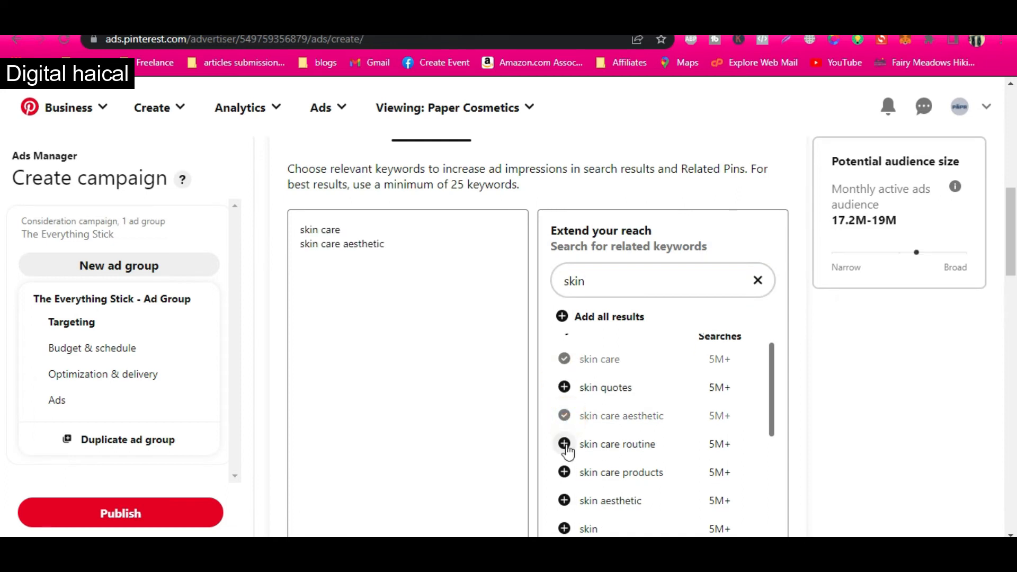
click(564, 444)
click(564, 472)
Step: Add further keywords from the skin results, including skin care tips, skin products, skin tips, skin care routines and skin care organic
scroll(566, 477, down, 2)
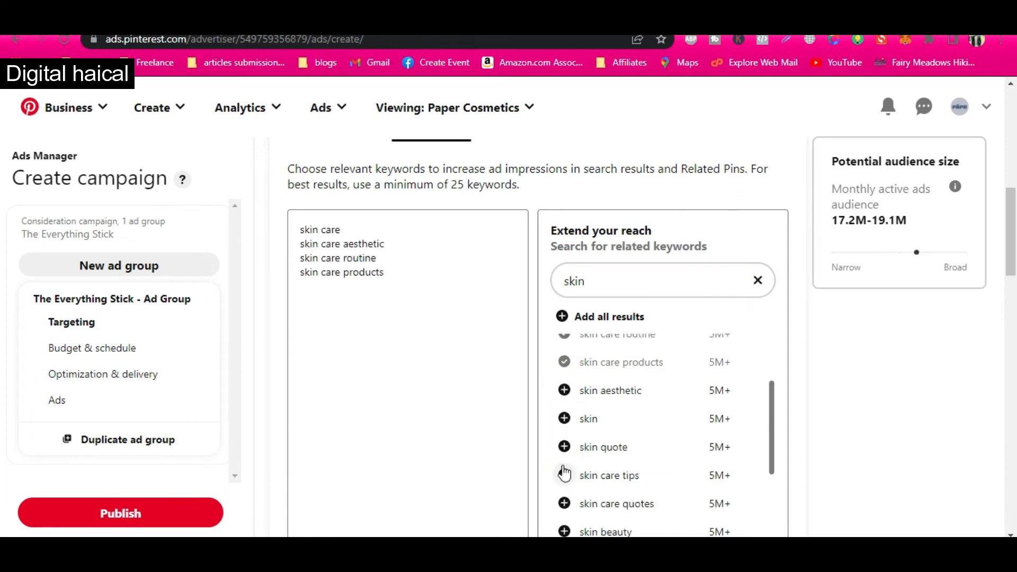
click(565, 475)
scroll(566, 474, down, 2)
click(564, 438)
scroll(567, 438, down, 1)
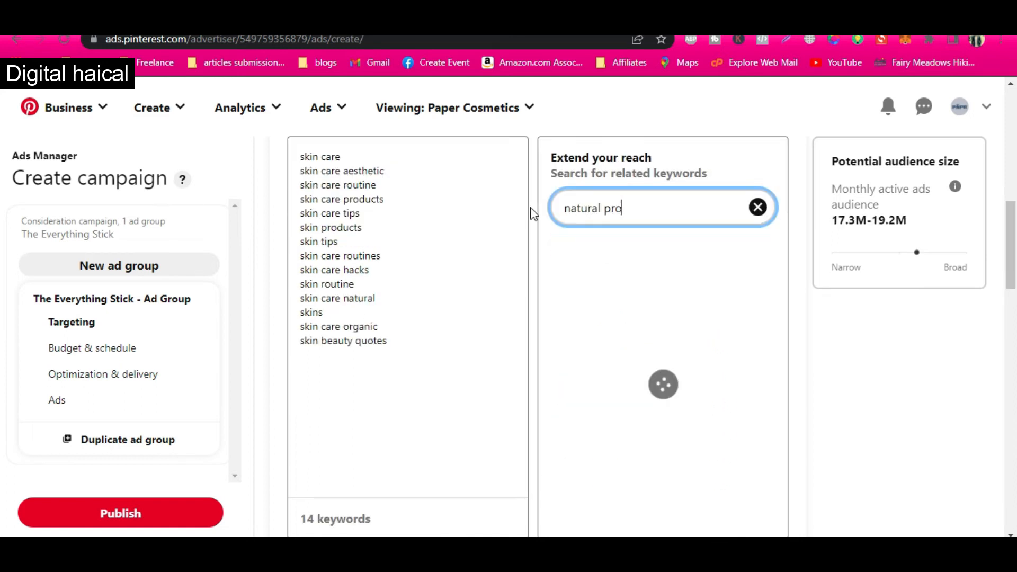
Step: Search for "natural skin" and add its related keywords, including natural skin care, natural skin care routine, natural skin care tips and natural skin products
key(BackSpace)
key(BackSpace)
key(BackSpace)
text(skin)
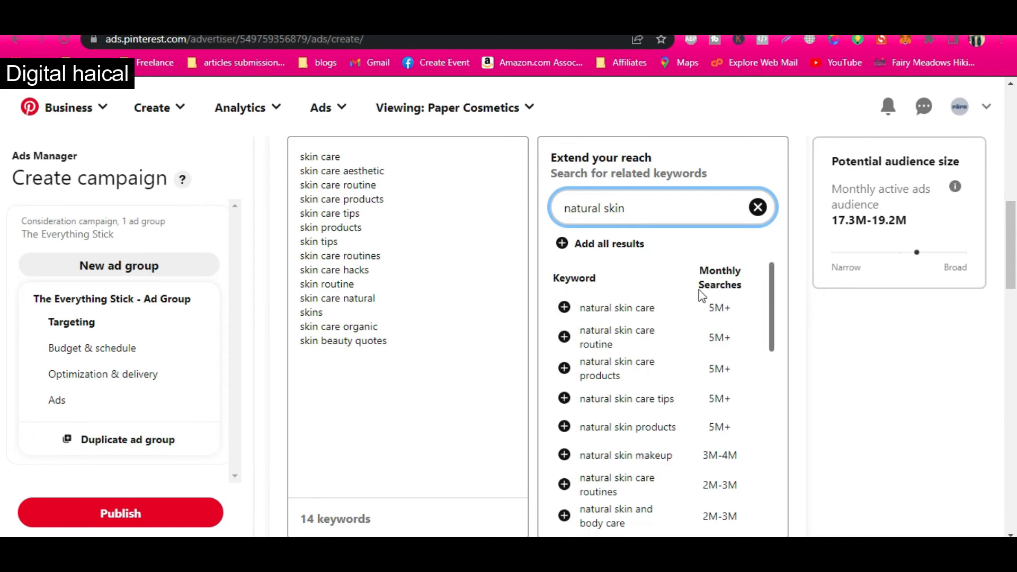
click(564, 307)
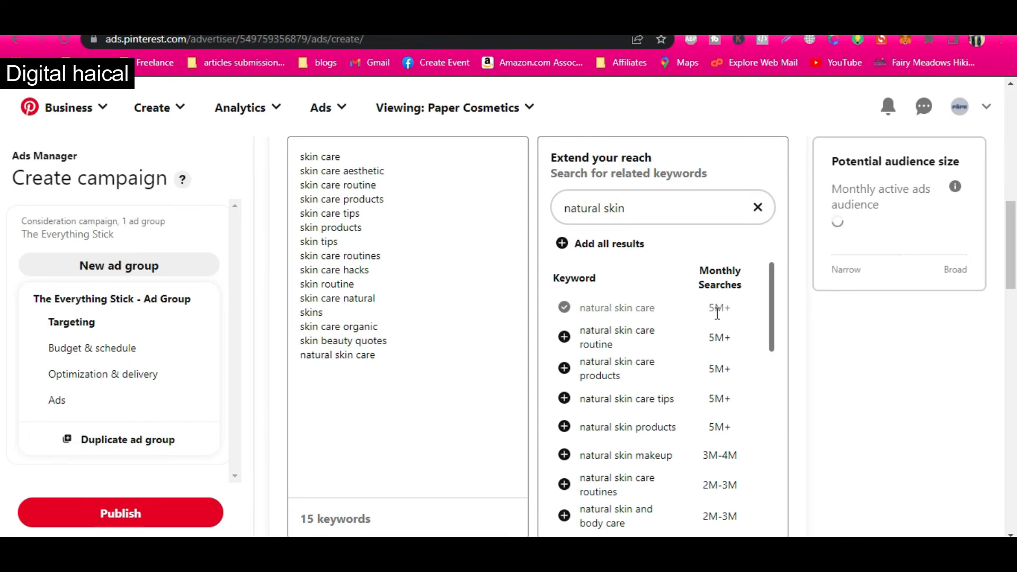
click(564, 337)
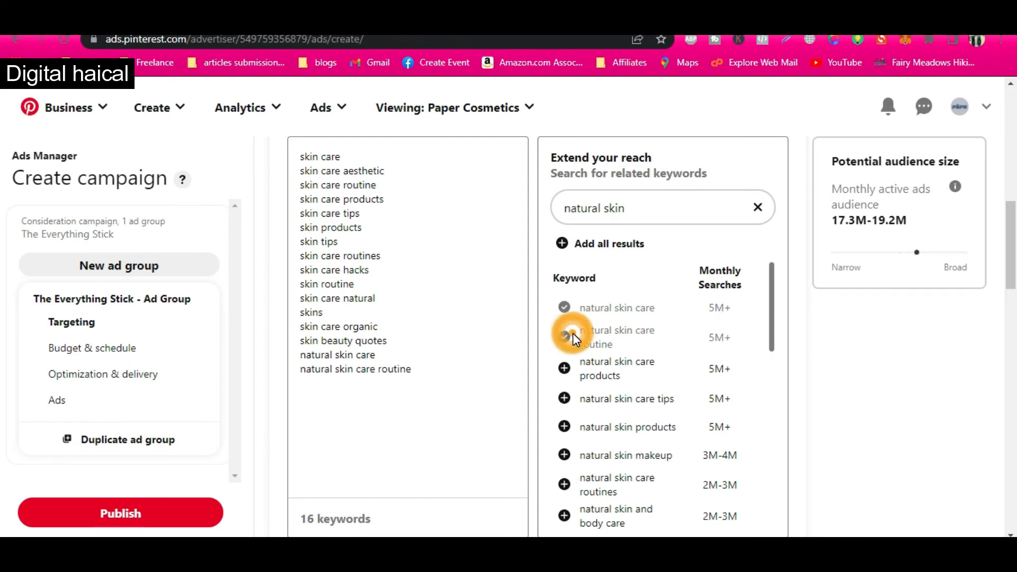
click(563, 371)
click(564, 399)
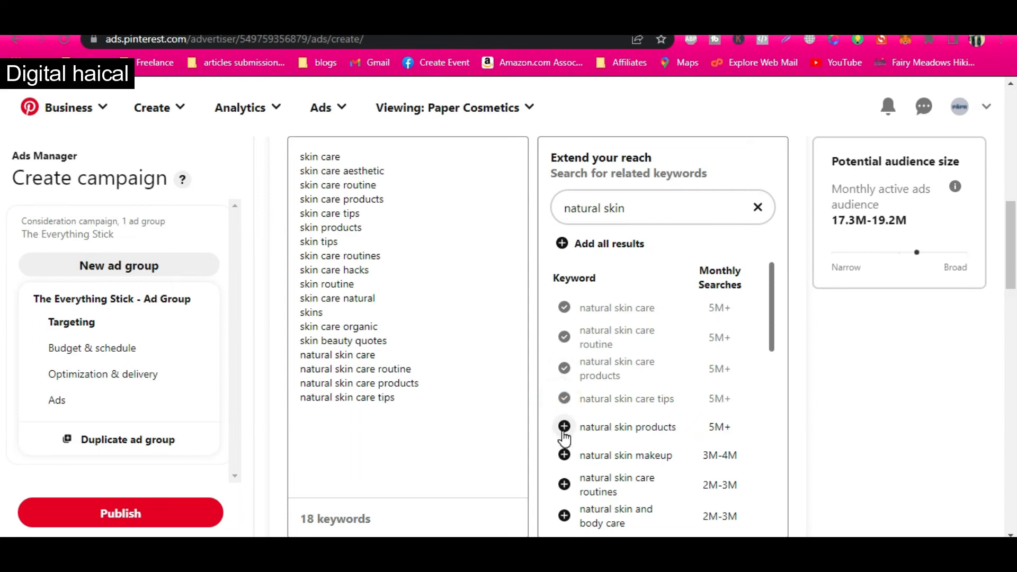
click(564, 427)
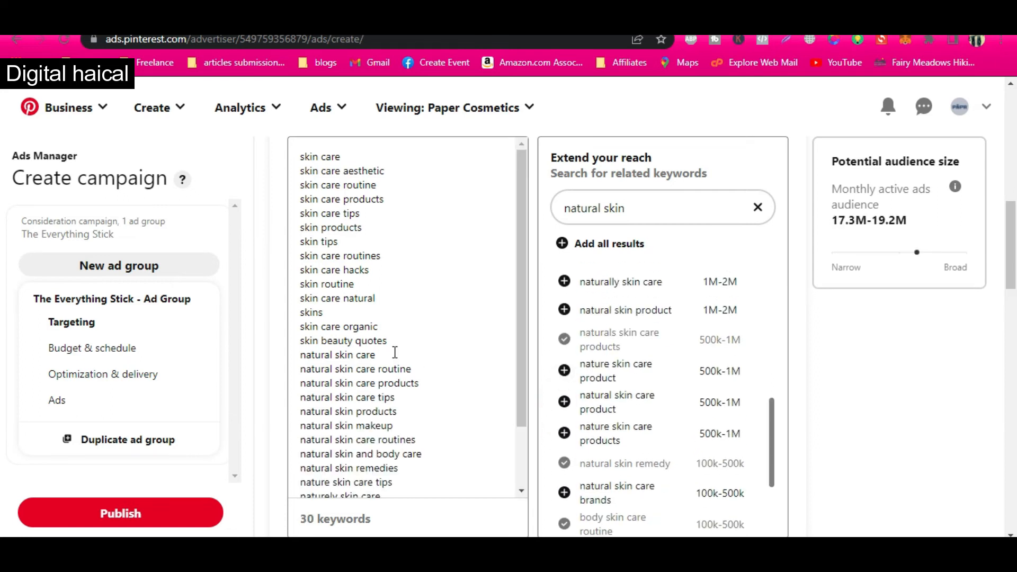
scroll(394, 352, up, 2)
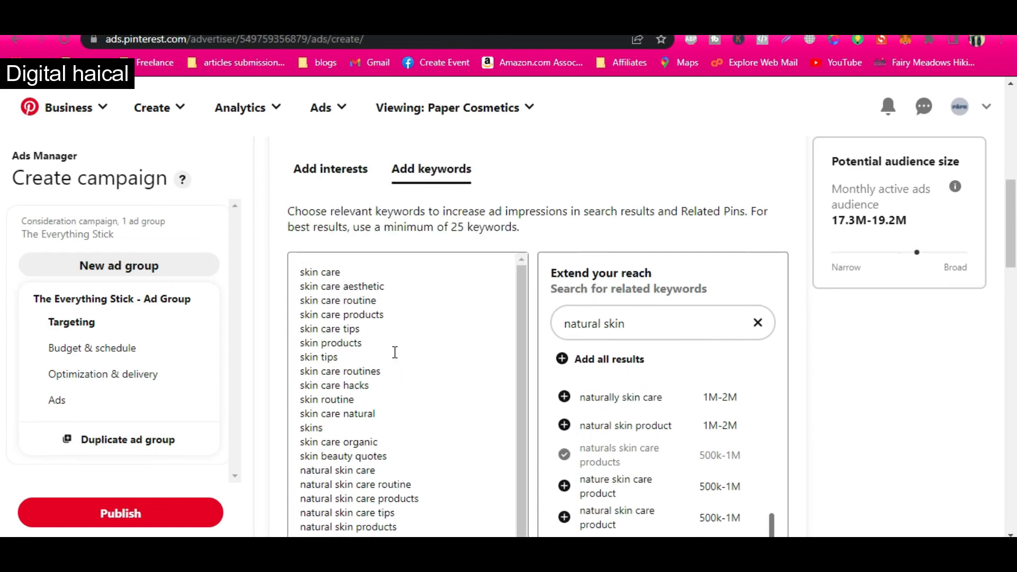
triple_click(665, 317)
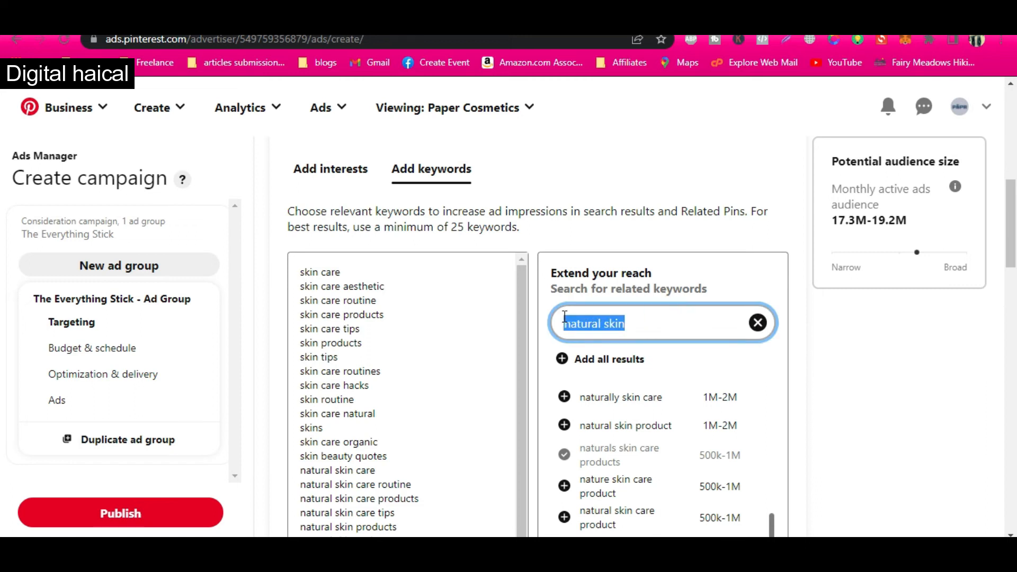
Step: Open the demographics and restrict the targeting to specific ages, excluding the 55-64 group
scroll(565, 317, down, 2)
scroll(786, 341, down, 5)
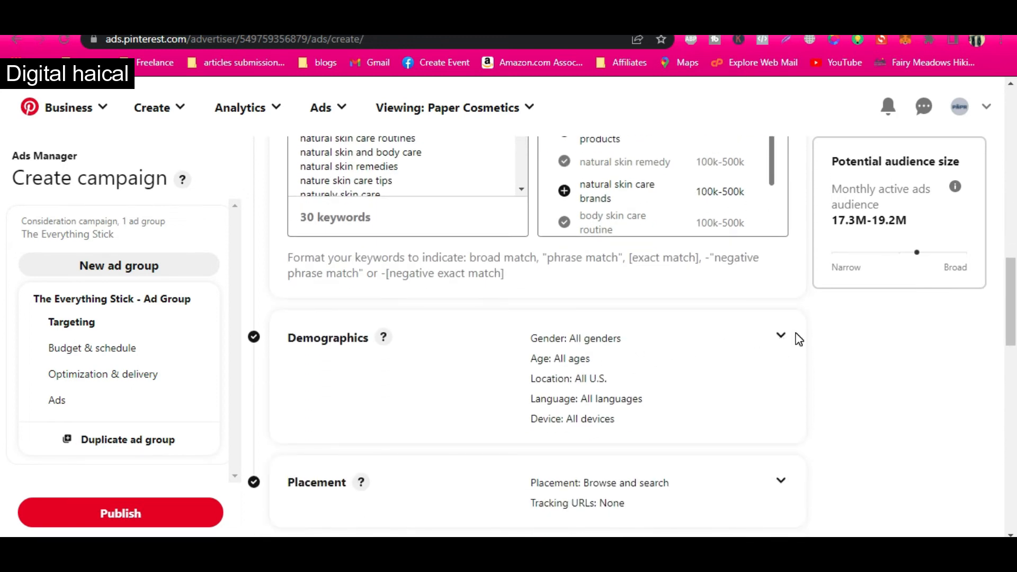
click(780, 335)
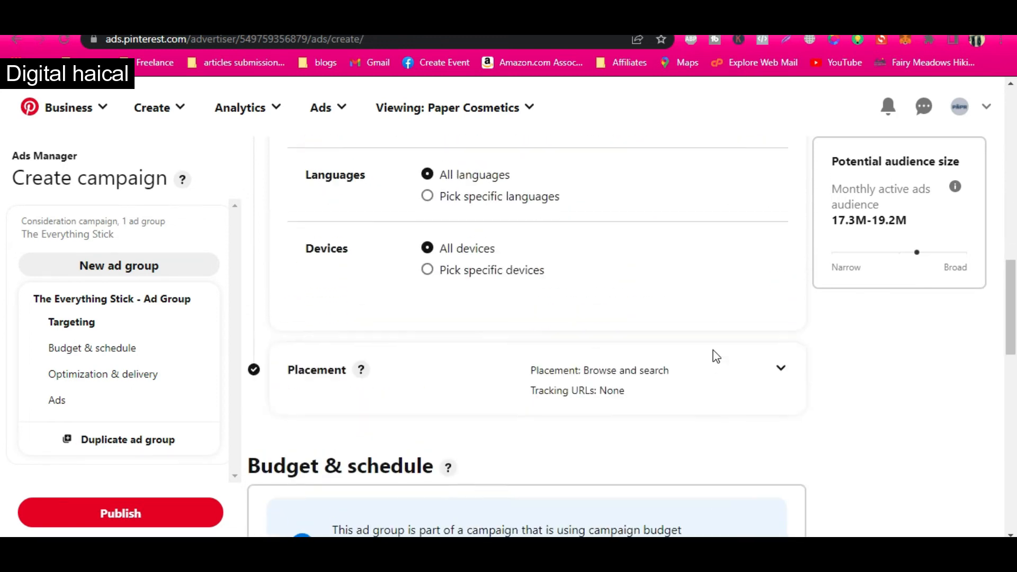
scroll(716, 356, up, 7)
scroll(712, 356, up, 2)
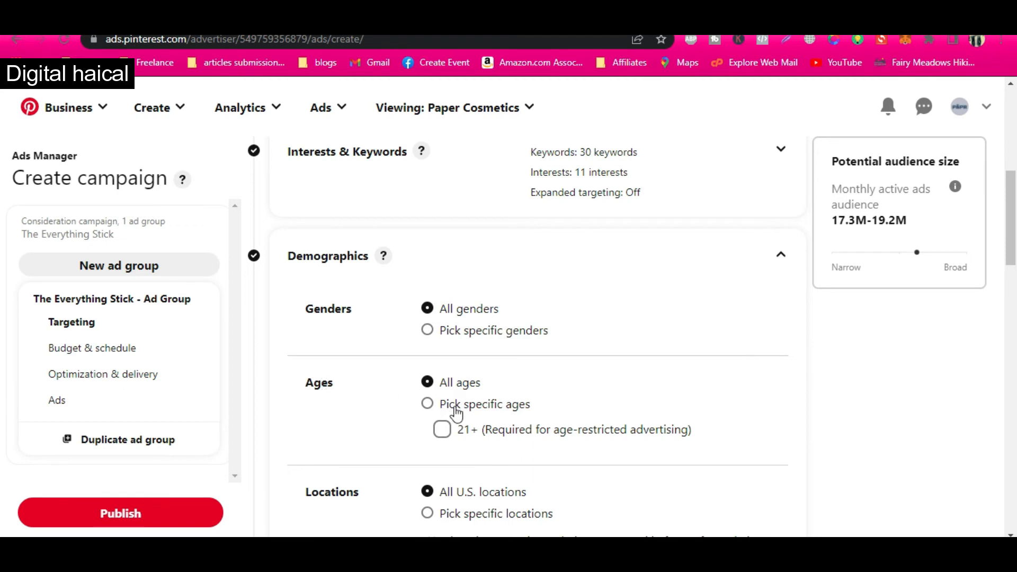
click(427, 405)
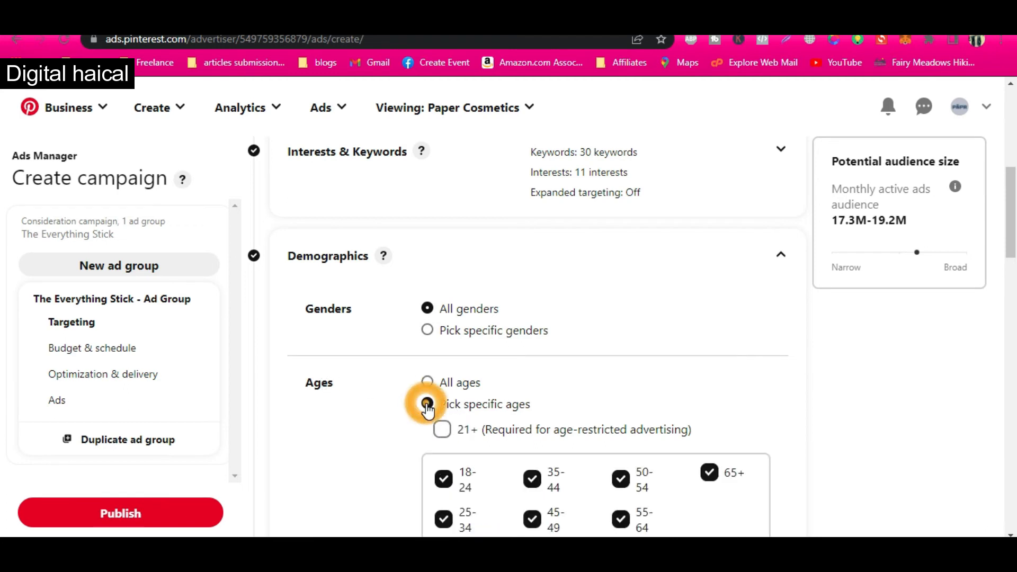
scroll(532, 438, down, 1)
click(617, 450)
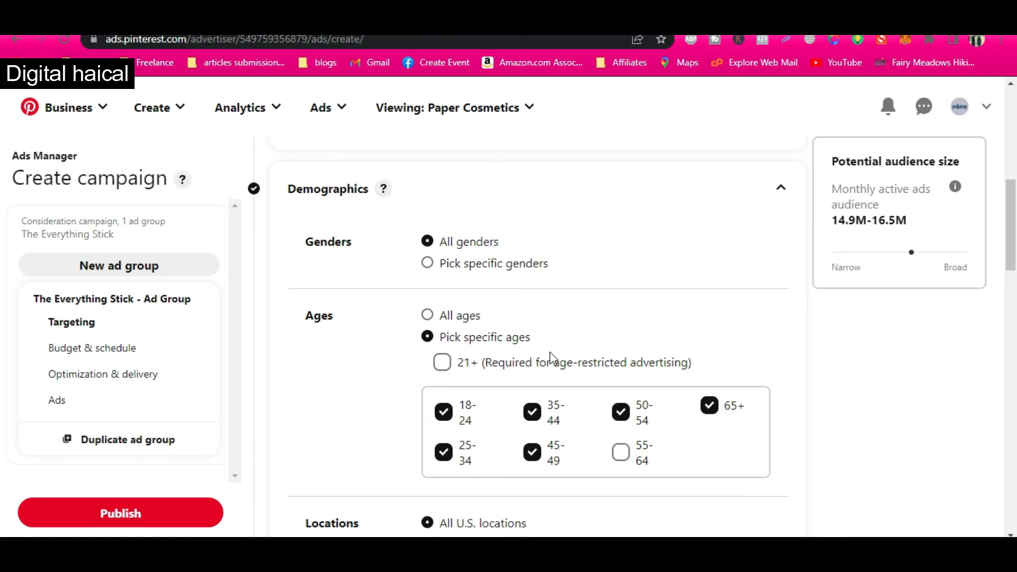
click(621, 452)
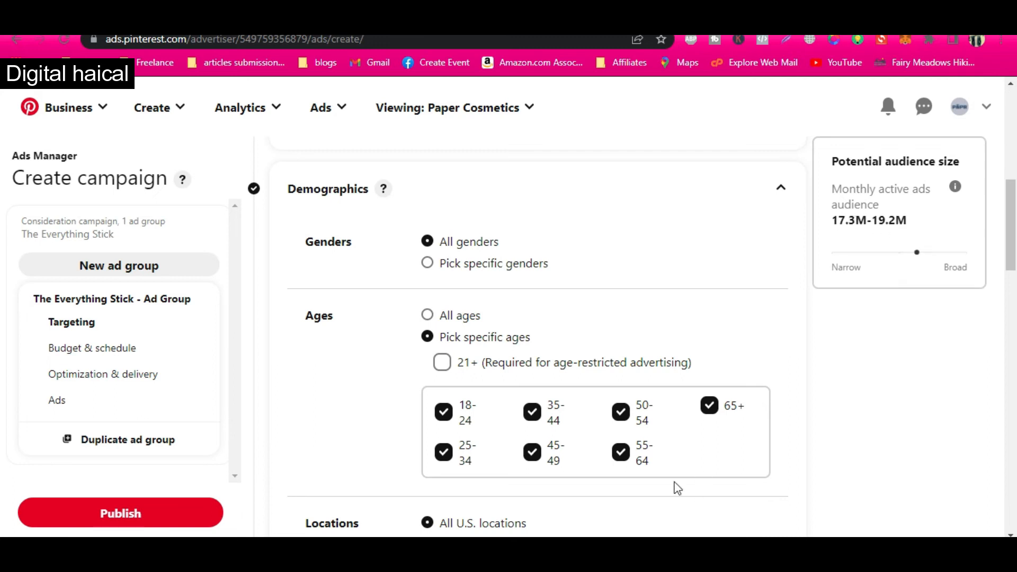
click(617, 454)
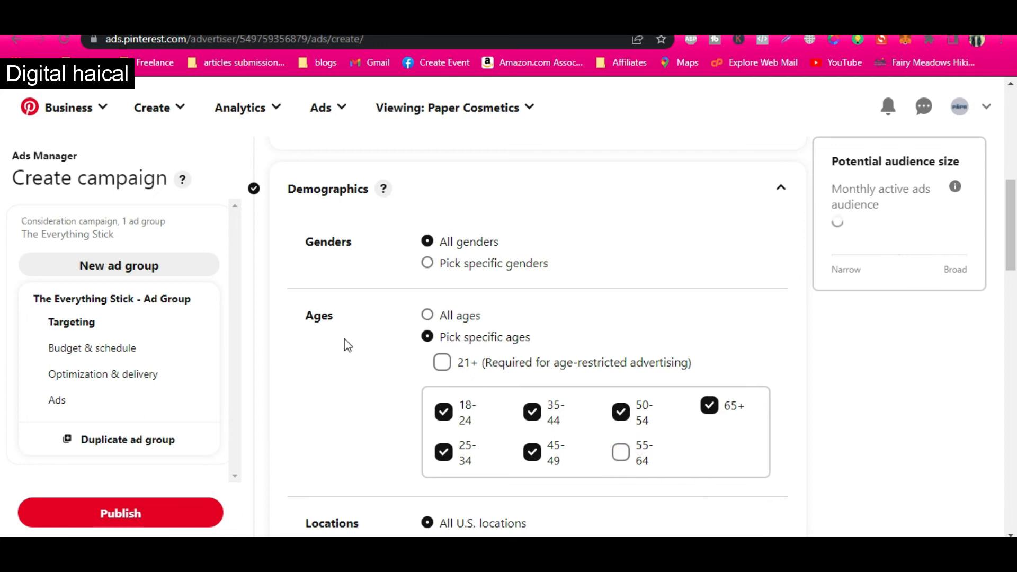
Step: Check the options for picking specific locations, and return the location targeting to All U.S. locations
scroll(346, 342, down, 2)
scroll(345, 345, down, 4)
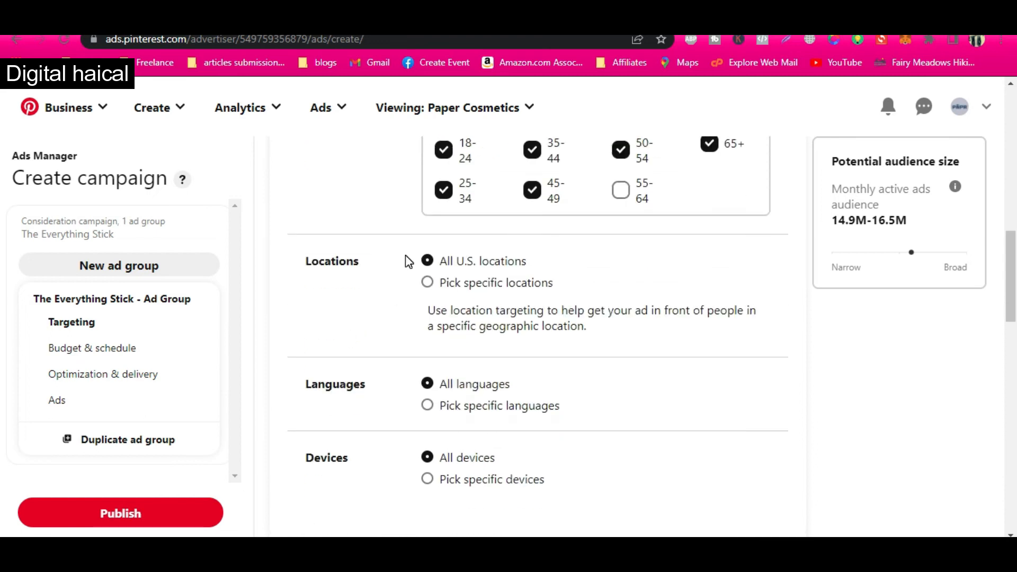
drag(527, 261, 448, 263)
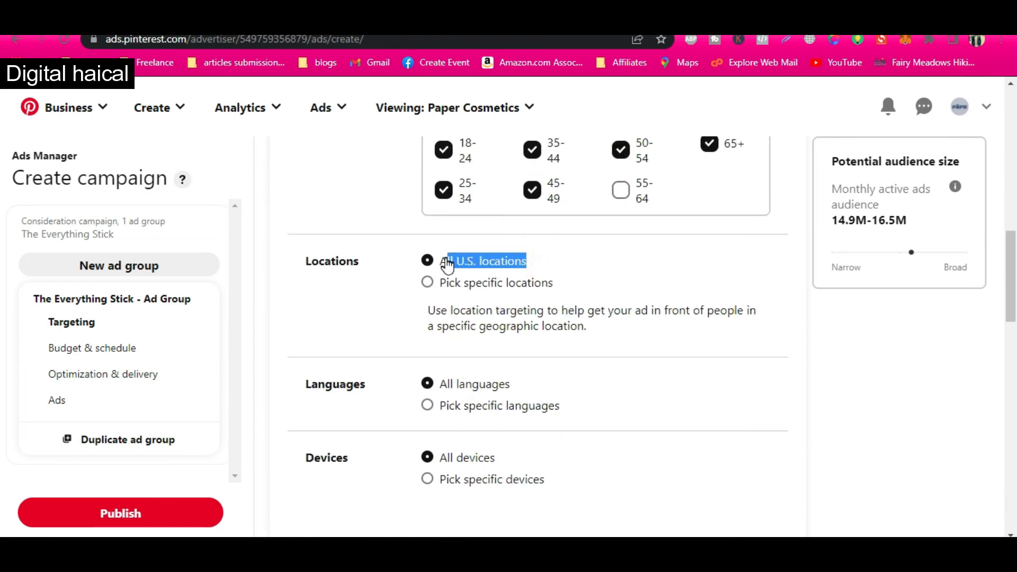
click(364, 299)
click(427, 283)
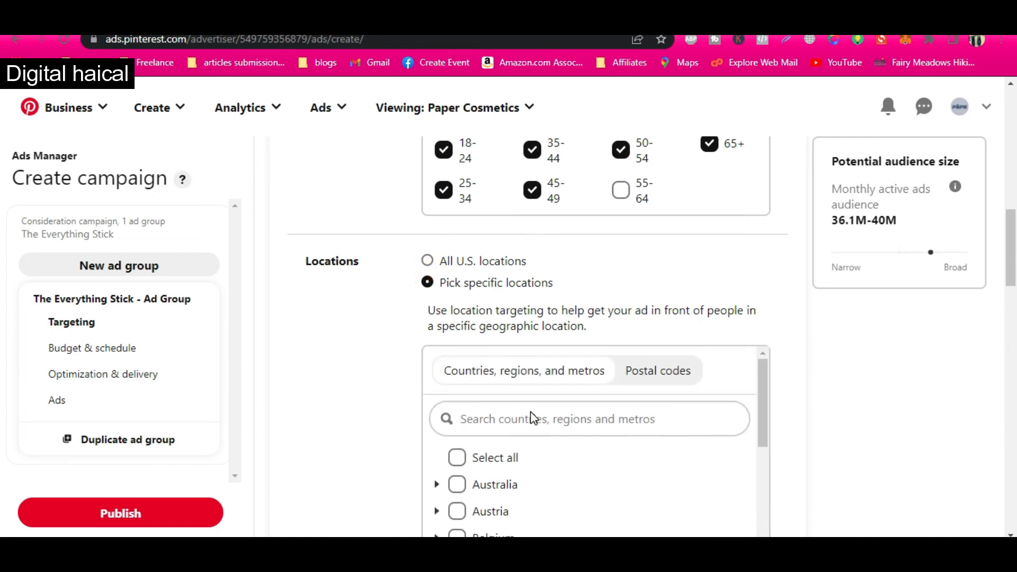
click(427, 261)
scroll(389, 471, down, 1)
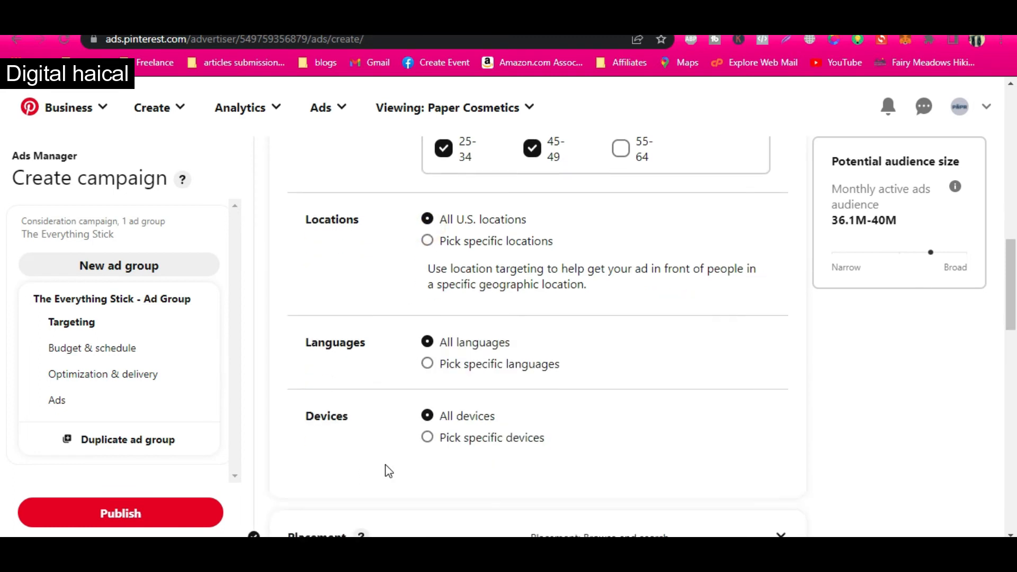
Step: Switch the language targeting to specific languages, deselect all of them, and search for and select English
click(430, 363)
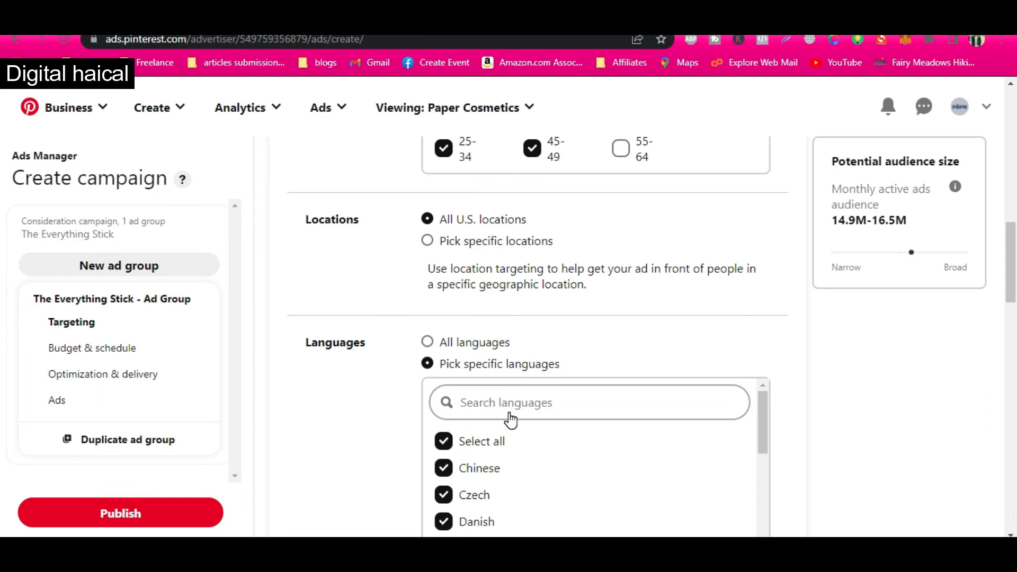
click(443, 441)
click(510, 404)
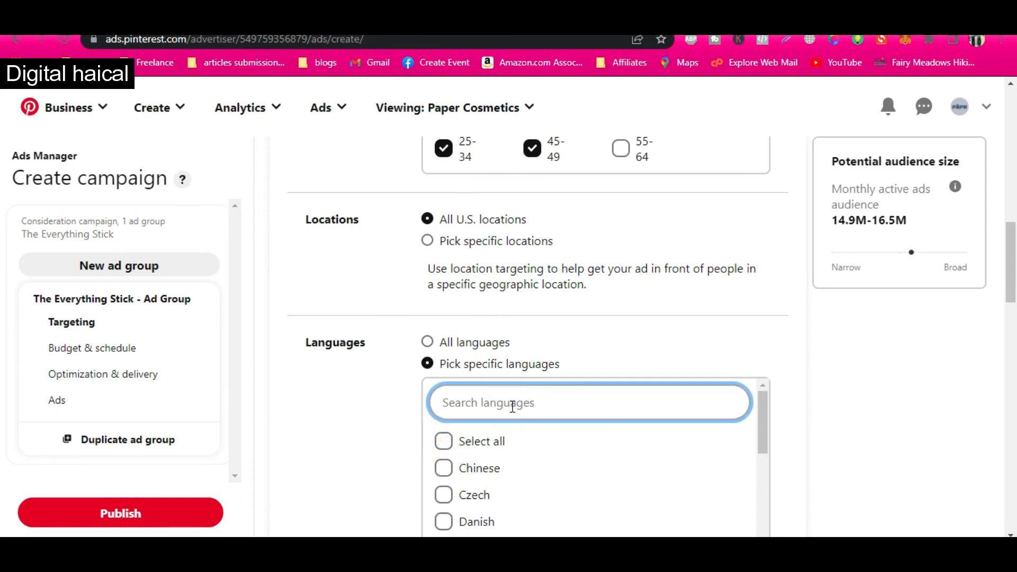
text(english)
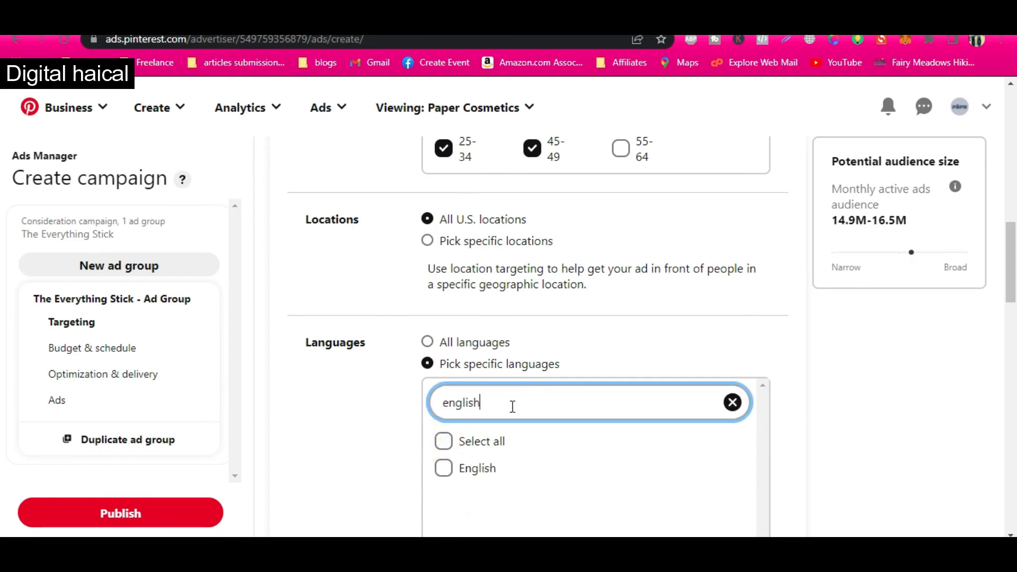
click(444, 468)
click(352, 421)
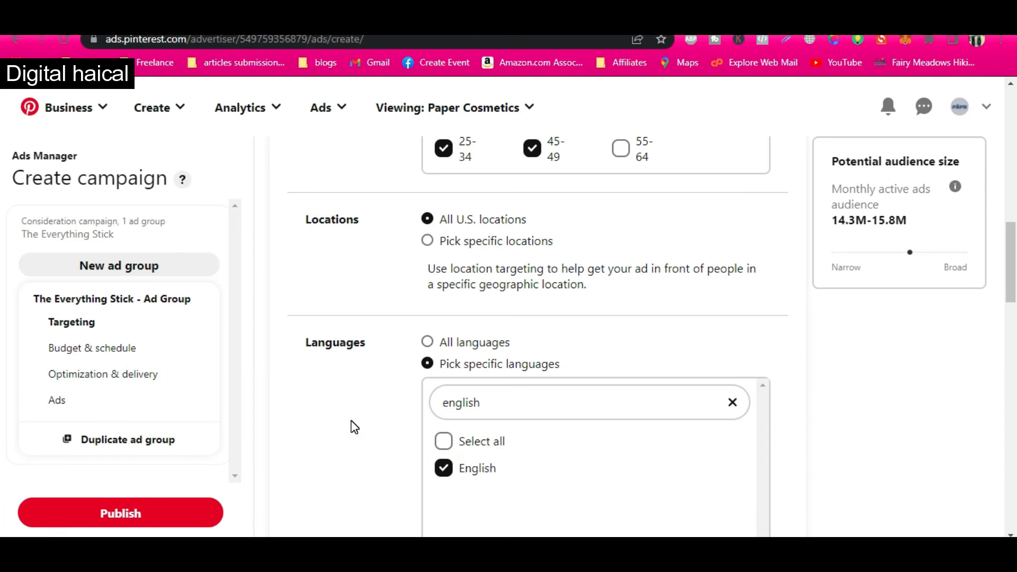
Step: Search the languages for "fre", add the matching language to the selection, and clear the search
double_click(508, 395)
text(fre)
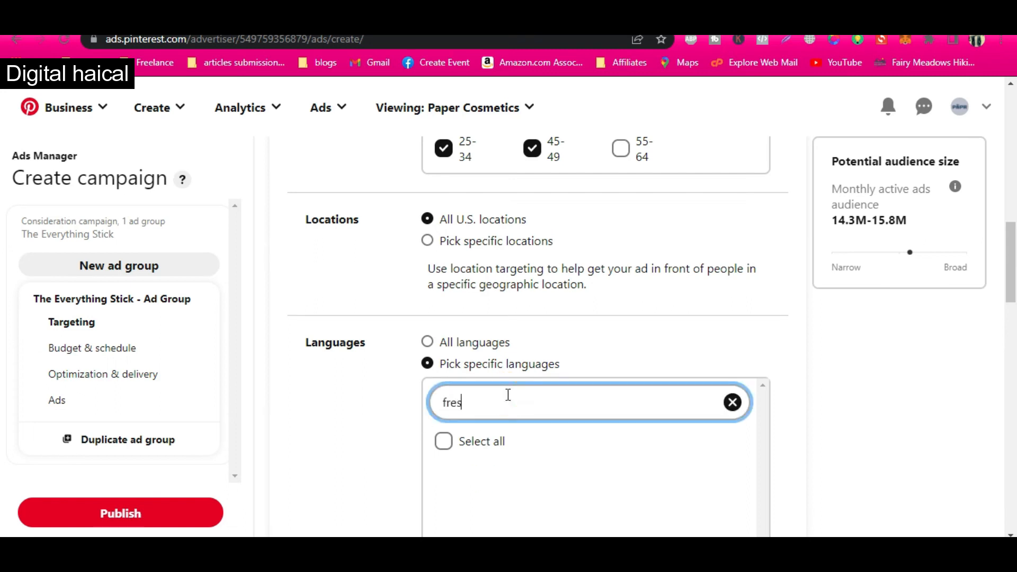
click(443, 468)
double_click(477, 404)
key(BackSpace)
Step: Review the devices, placement, budget and schedule, and bidding settings, and examine the Pins eligible for the campaign
scroll(374, 413, down, 10)
scroll(376, 418, down, 2)
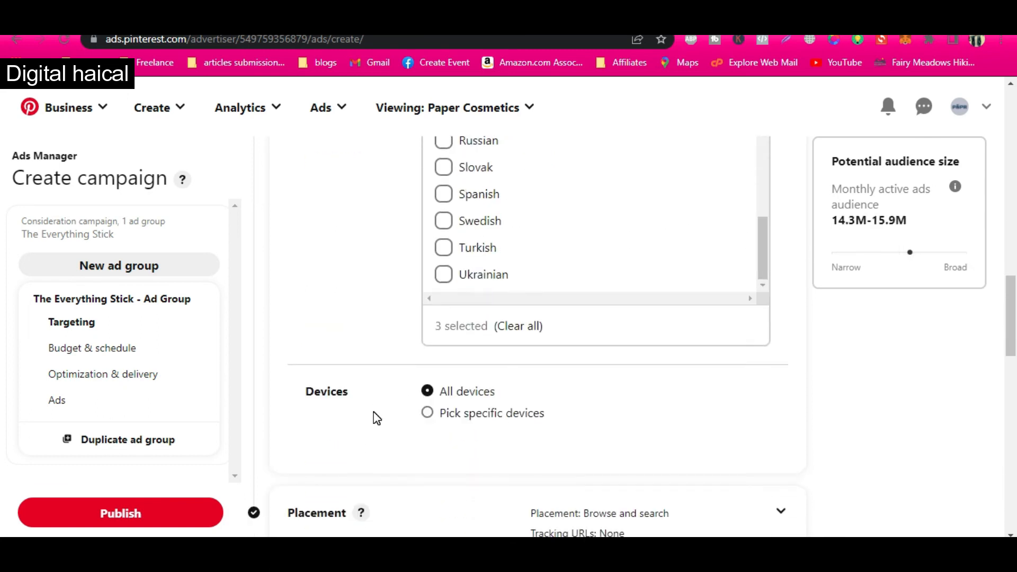
scroll(376, 418, down, 3)
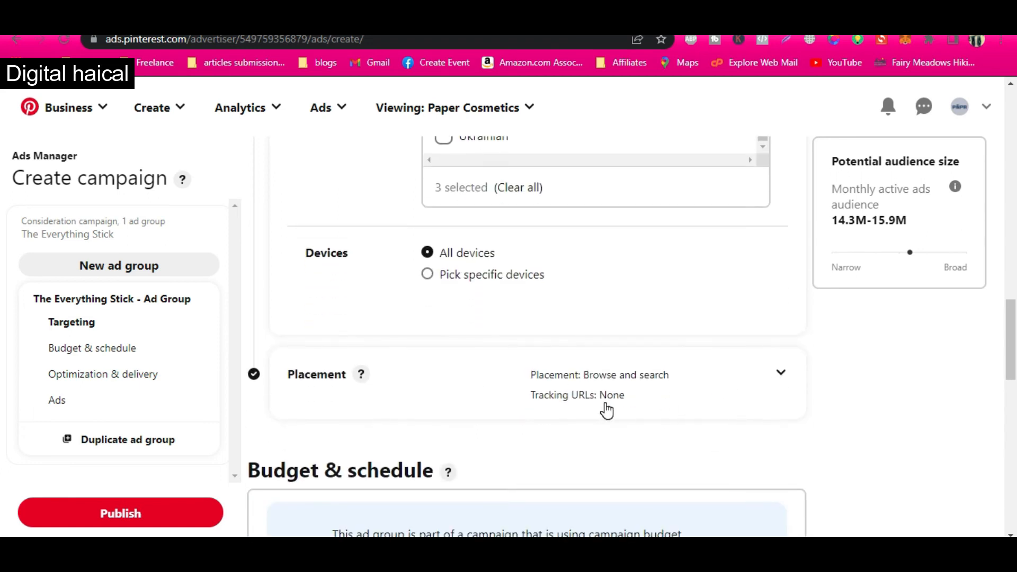
scroll(606, 411, down, 5)
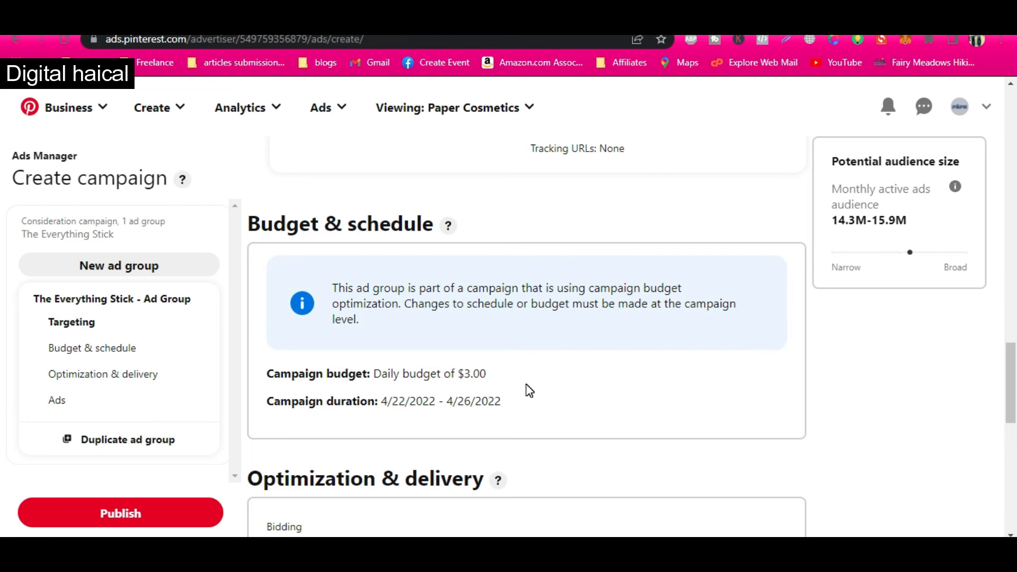
scroll(526, 383, down, 3)
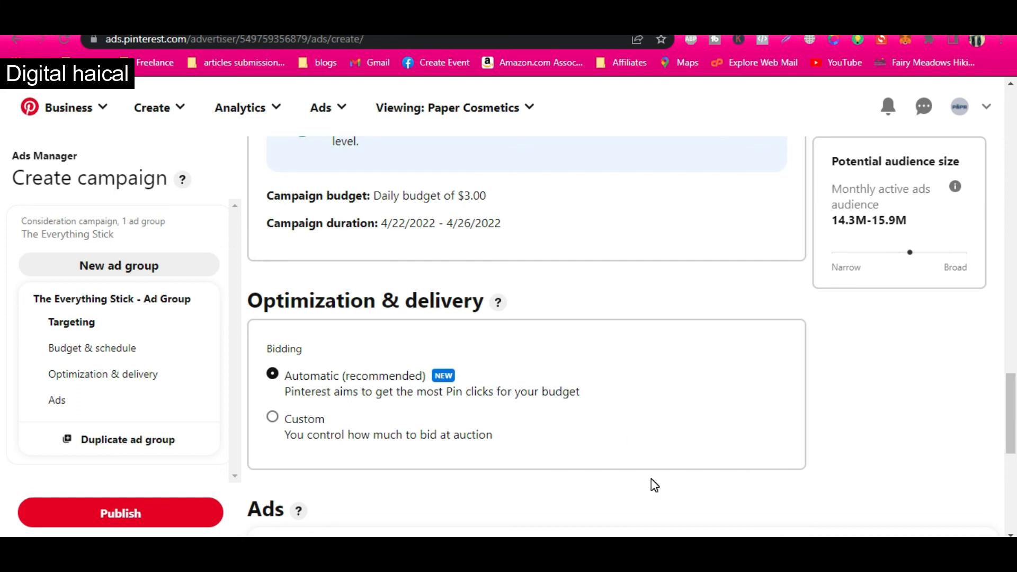
scroll(654, 485, down, 4)
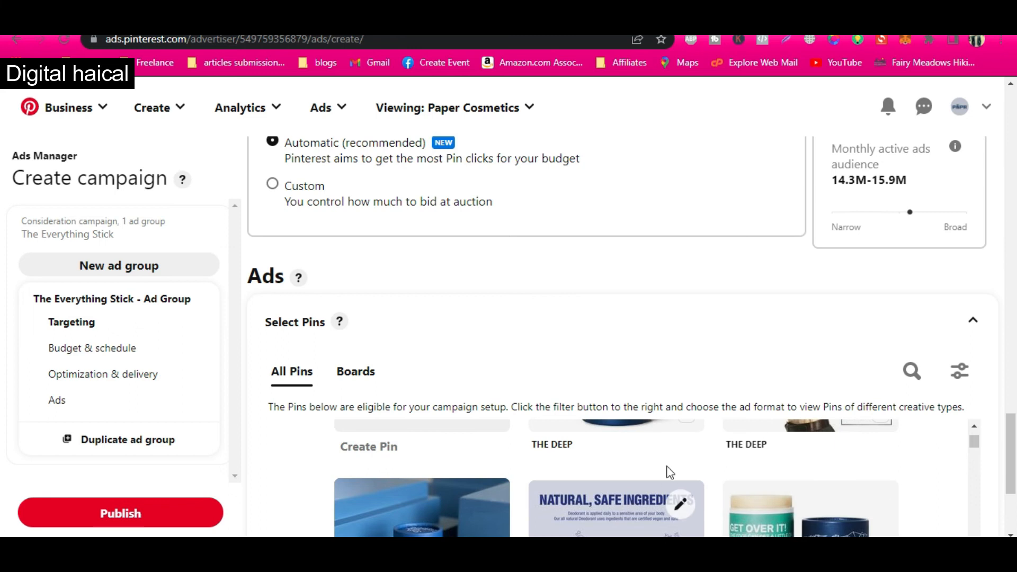
scroll(668, 457, up, 3)
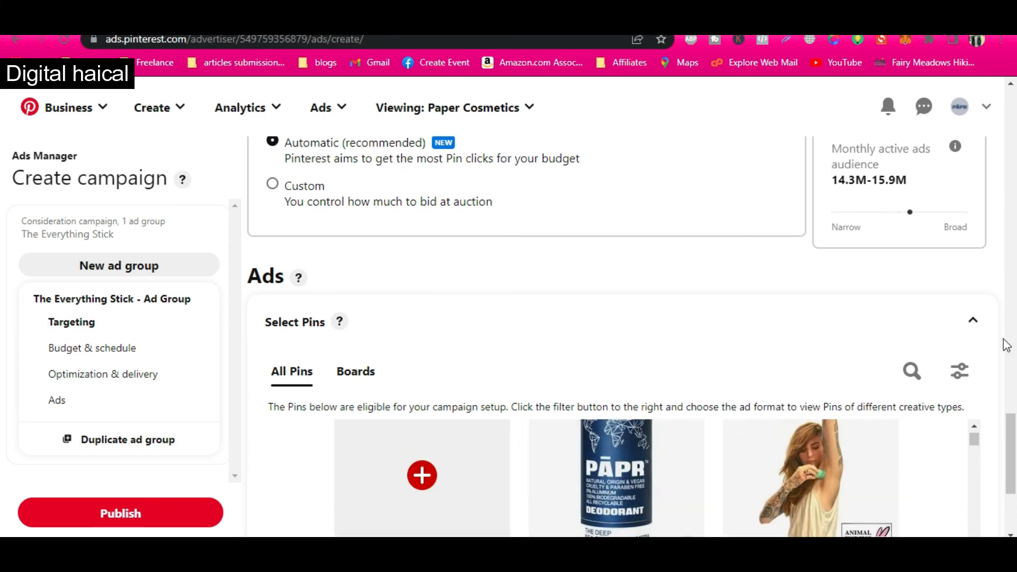
scroll(1007, 424, down, 4)
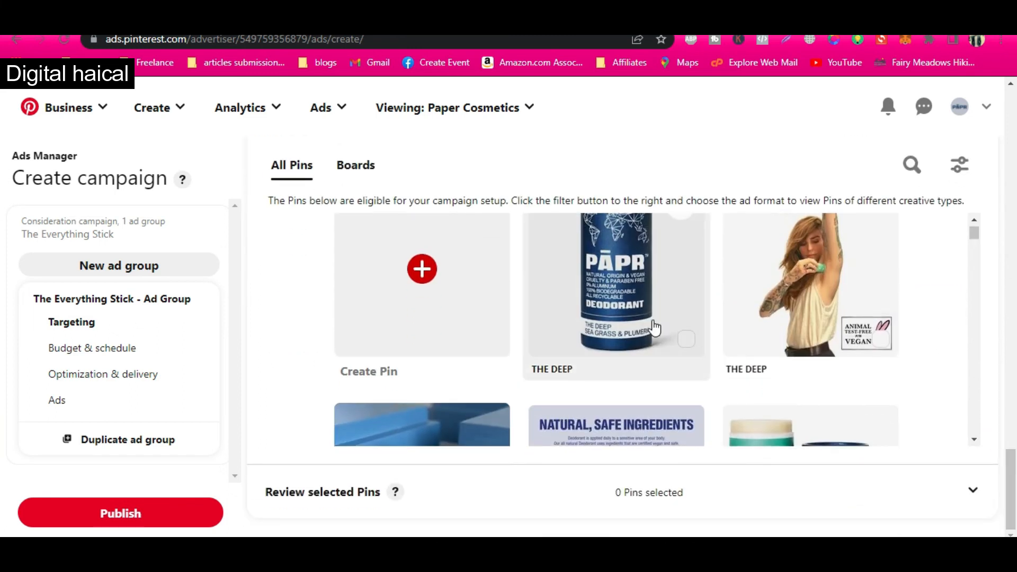
Step: Select the "Zero Waste Multipurpose..." Pin showing the green stick on white blocks for the ad group
scroll(551, 313, up, 1)
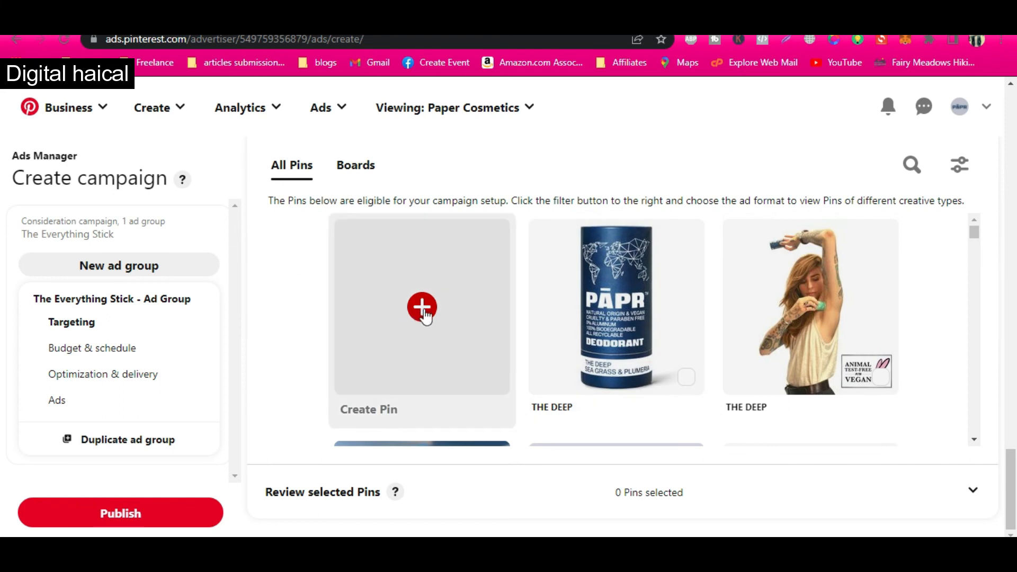
scroll(701, 367, down, 3)
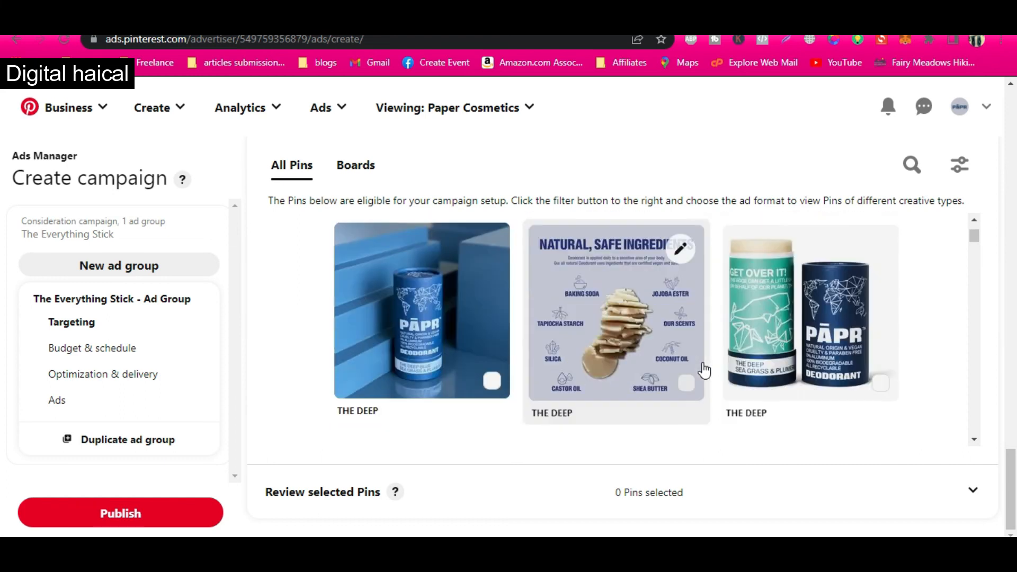
scroll(704, 371, down, 3)
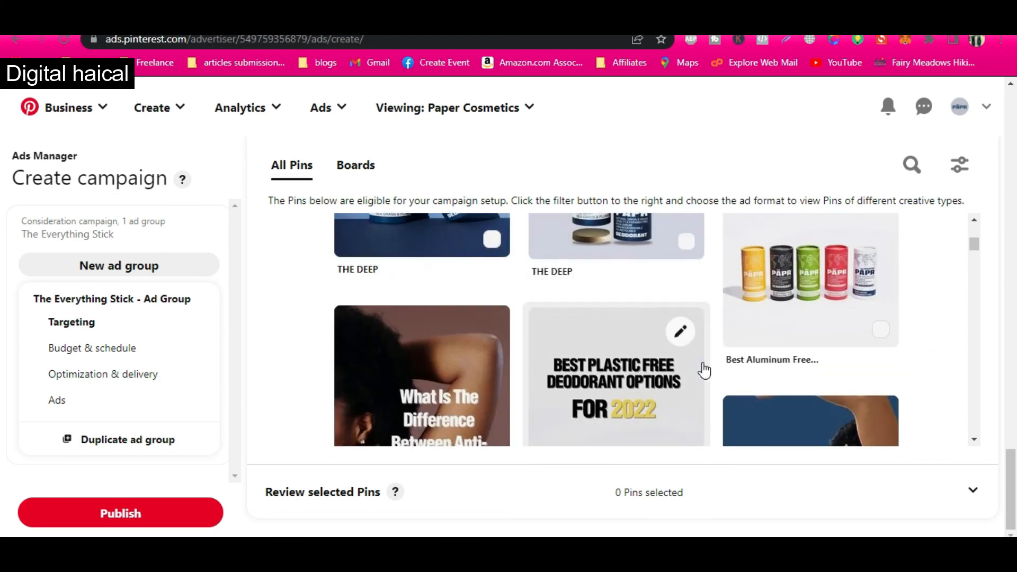
scroll(704, 371, down, 5)
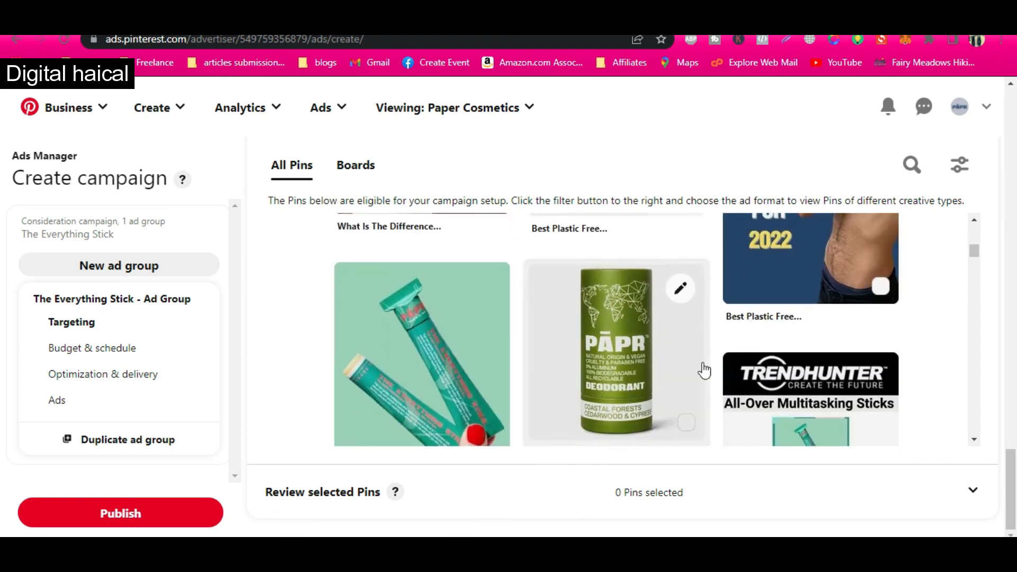
scroll(704, 371, down, 5)
click(413, 339)
scroll(825, 408, down, 2)
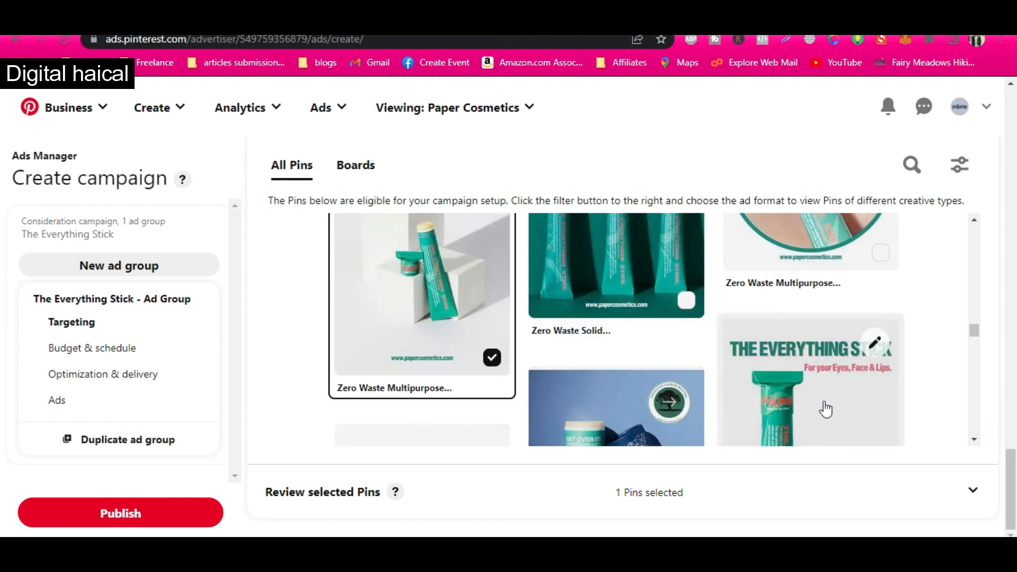
Step: Collapse the Pin selection section and publish The Everything Stick campaign
drag(1010, 490, 1012, 444)
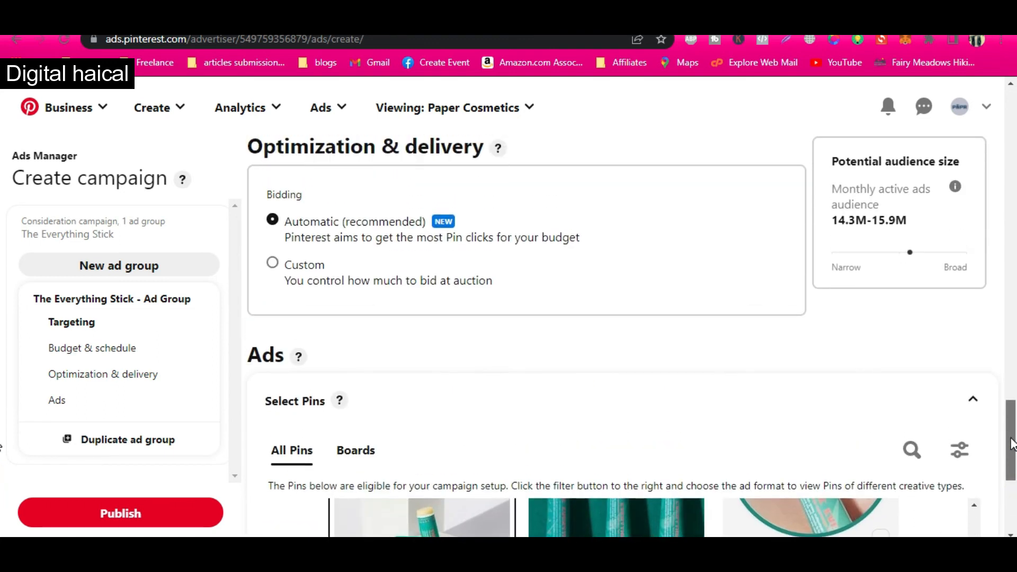
click(973, 399)
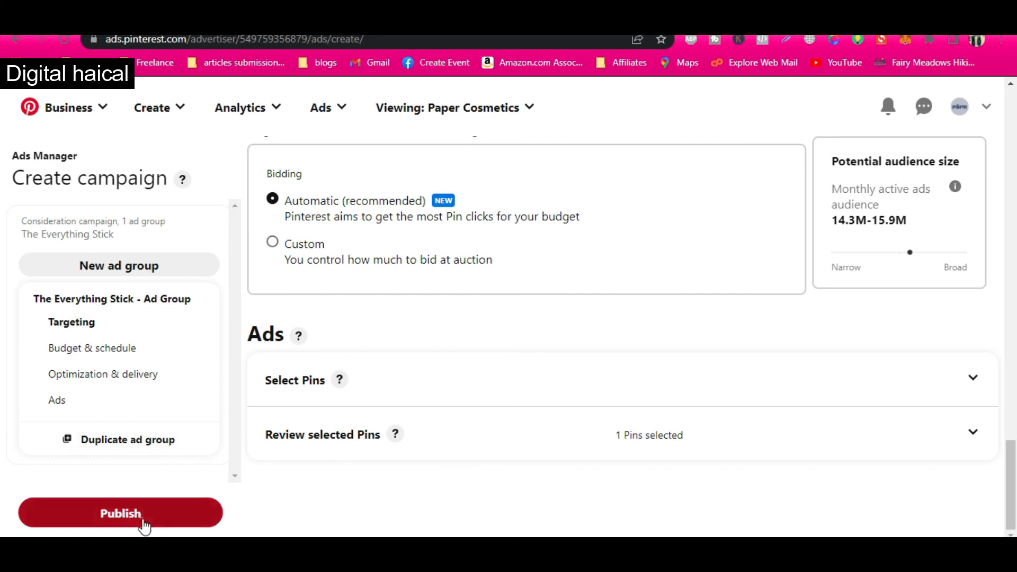
click(122, 514)
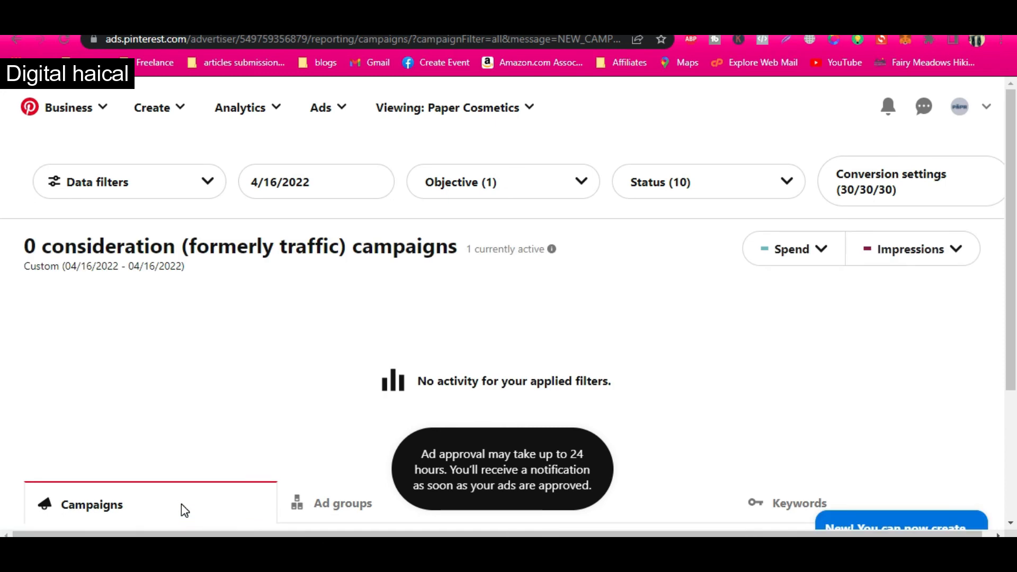
Step: Examine the consideration campaigns table, checking the status of The Everything Stick campaign
scroll(181, 504, down, 4)
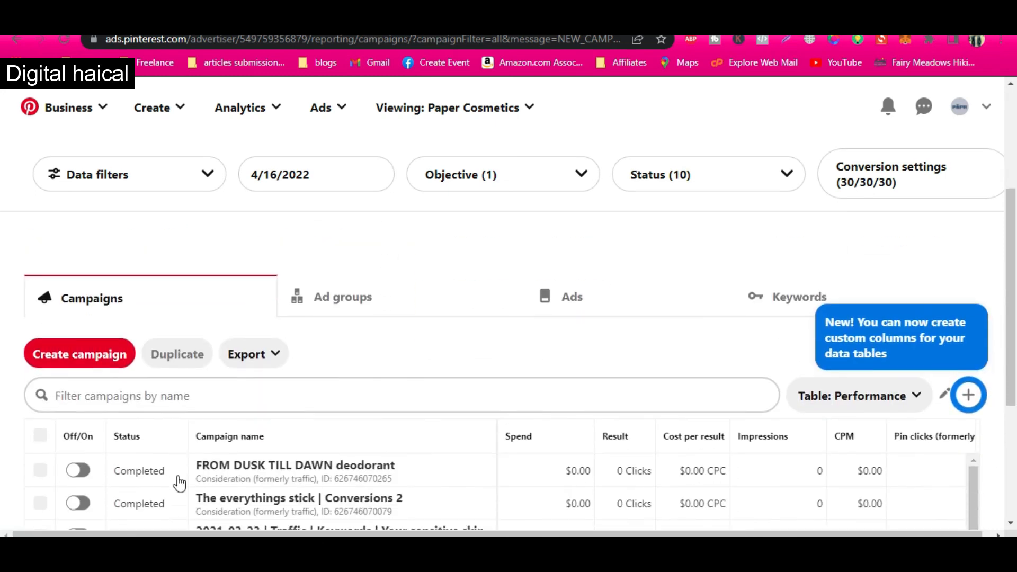
scroll(179, 483, down, 1)
scroll(179, 483, down, 1)
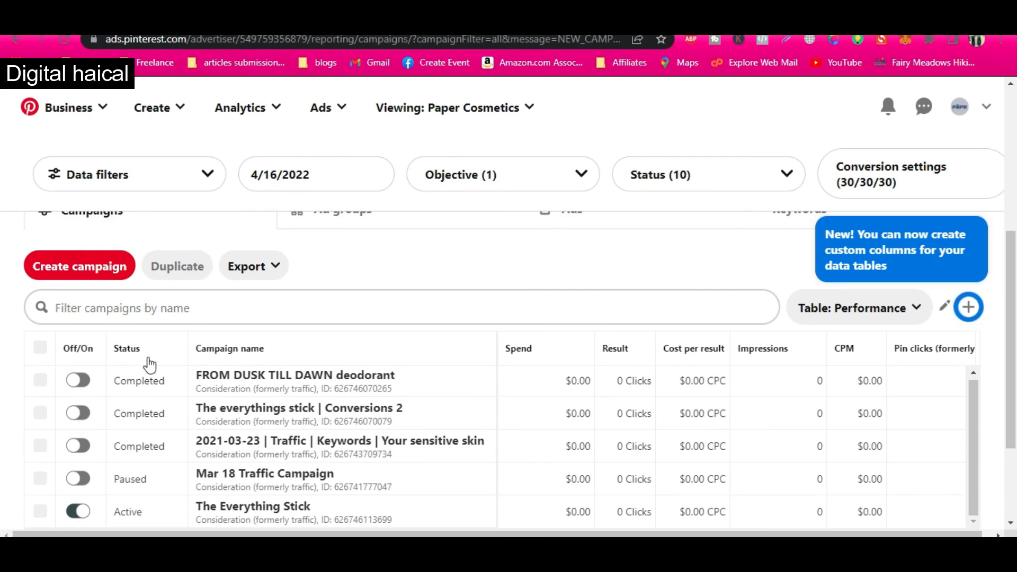
scroll(149, 364, down, 1)
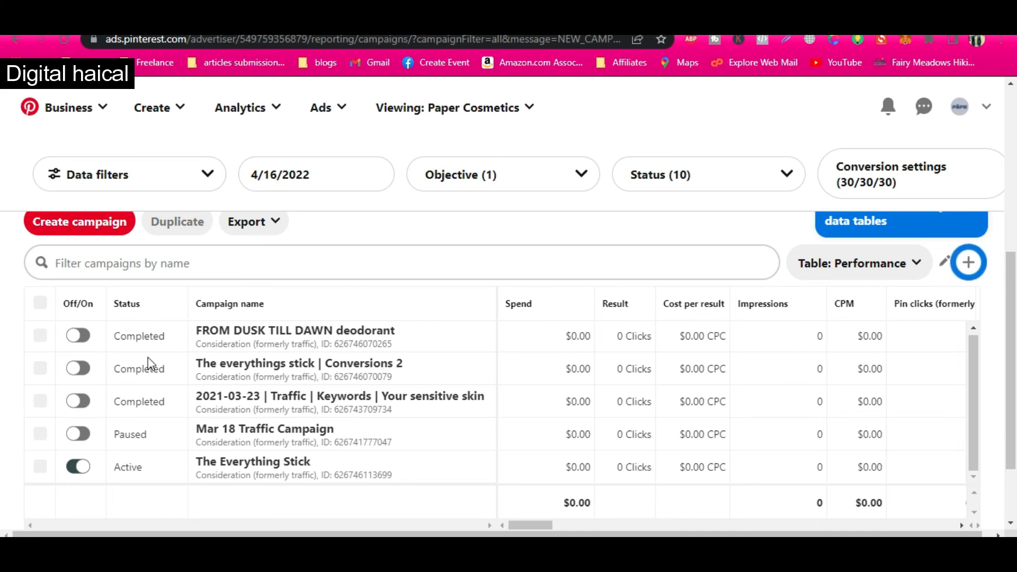
scroll(359, 409, down, 2)
scroll(361, 407, up, 2)
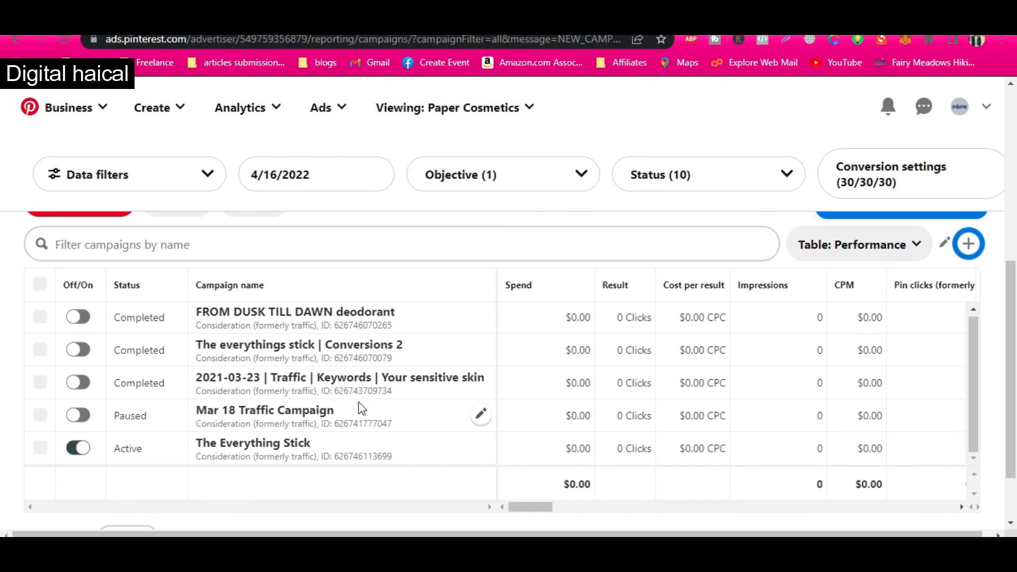
Step: Open the ads overview and examine the account's active ads
click(329, 109)
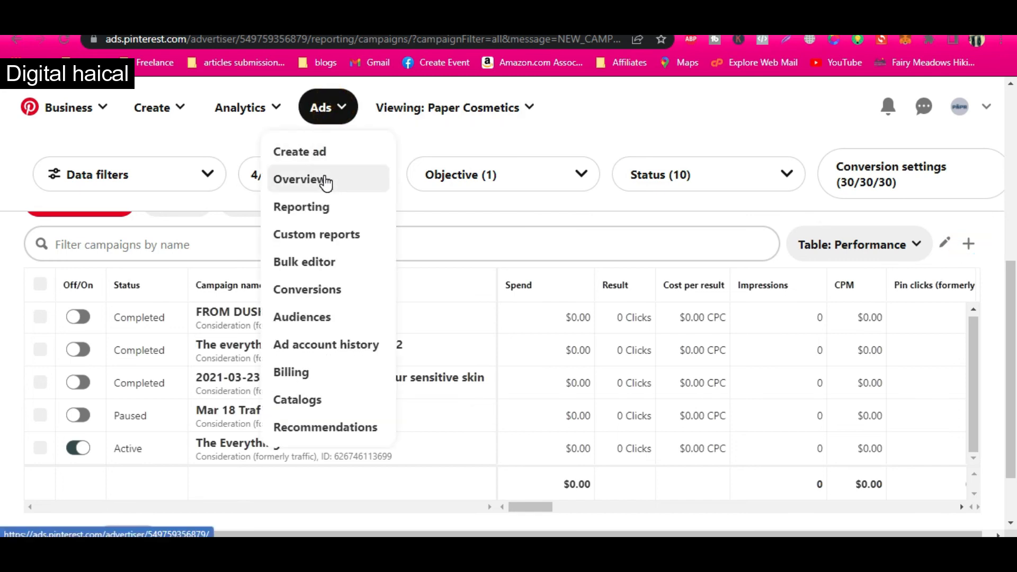
click(326, 181)
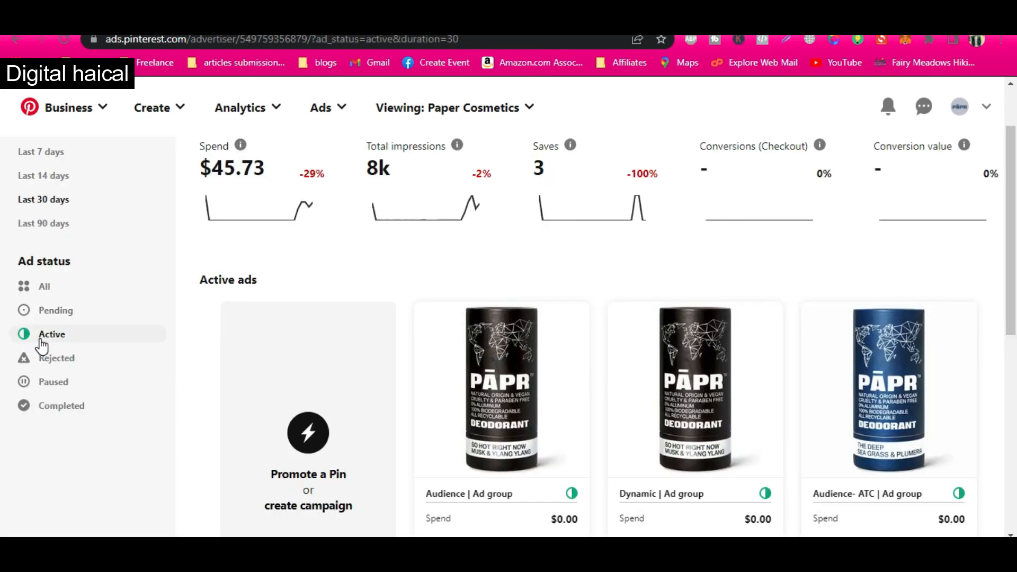
scroll(495, 440, down, 2)
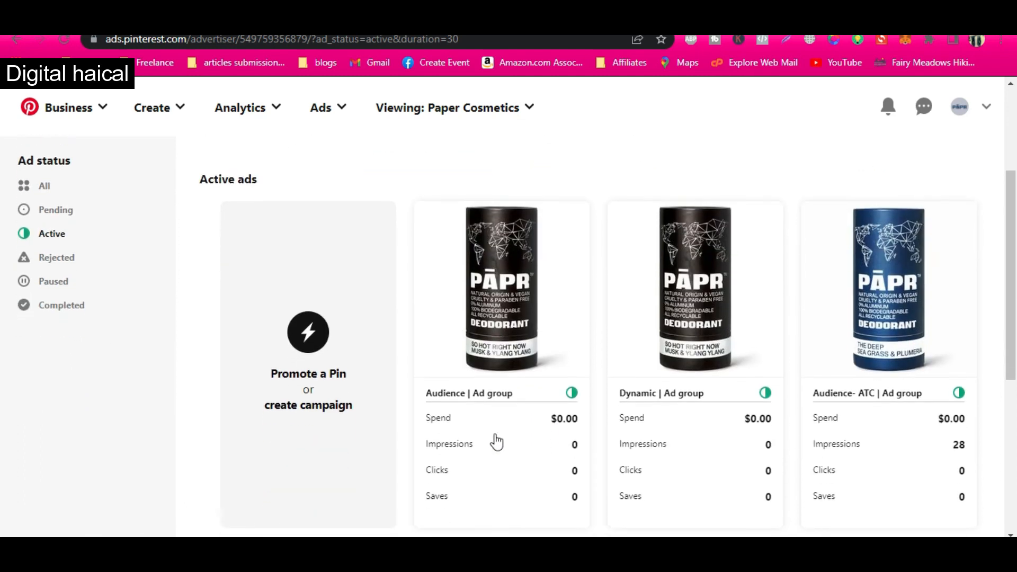
scroll(494, 440, up, 2)
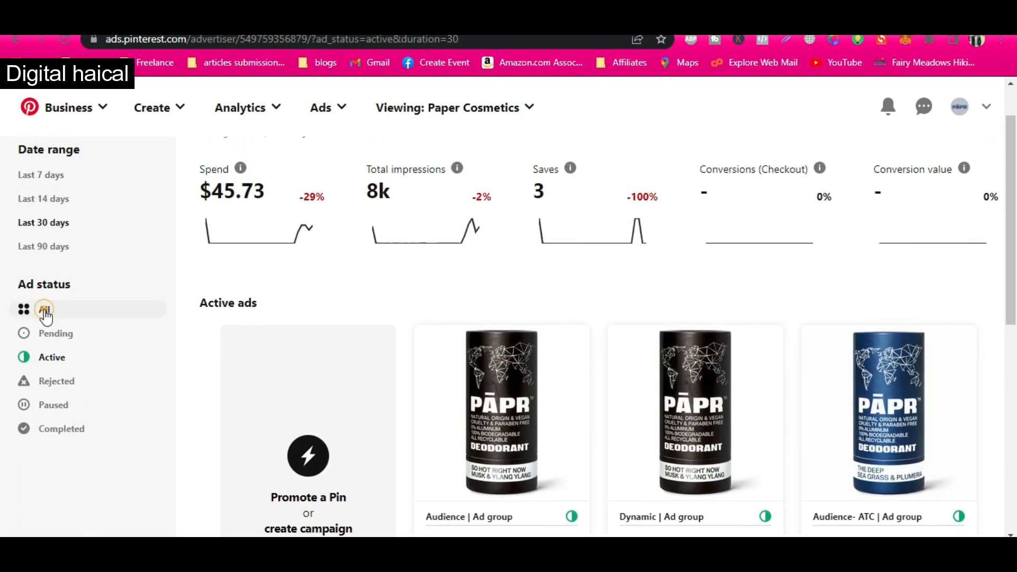
Step: Show ads of all statuses and examine their spend, impressions, clicks and saves
click(45, 312)
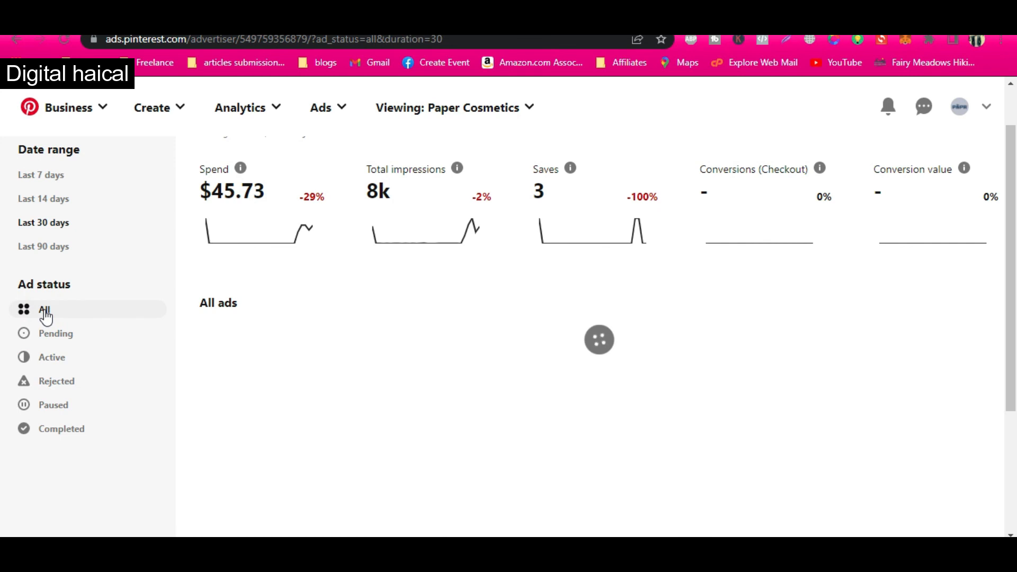
scroll(436, 447, down, 3)
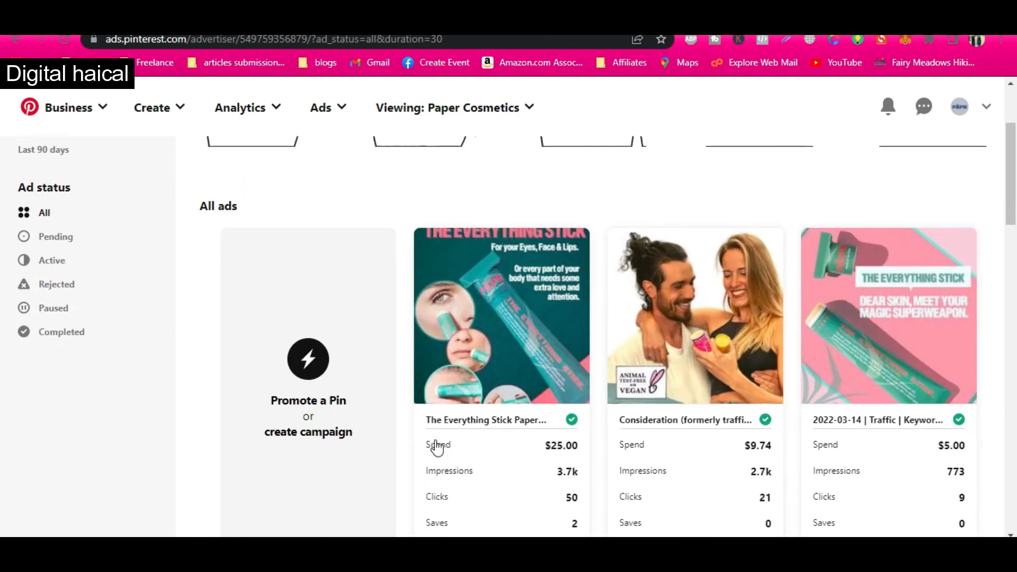
scroll(435, 447, down, 1)
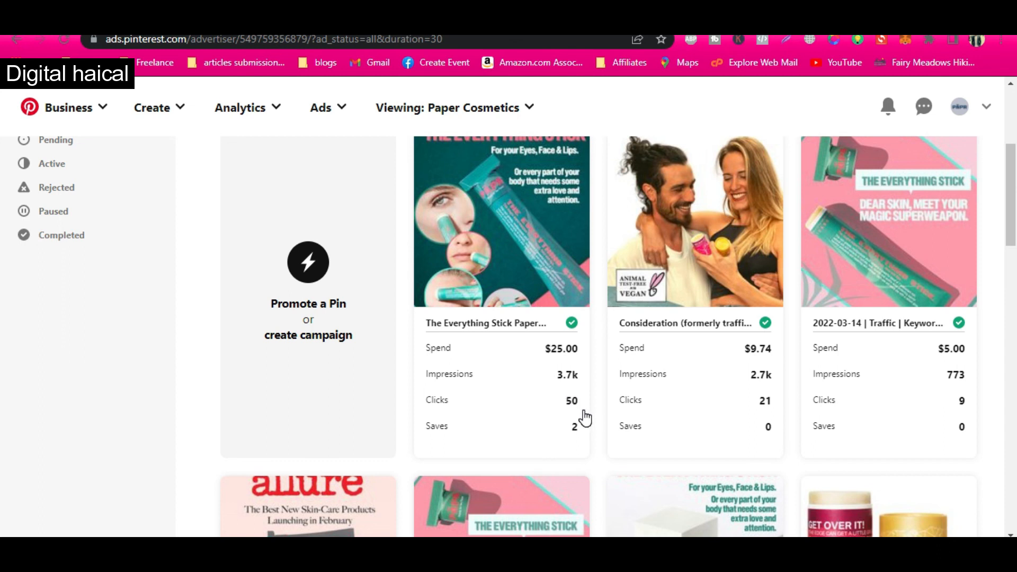
mouse_move(702, 399)
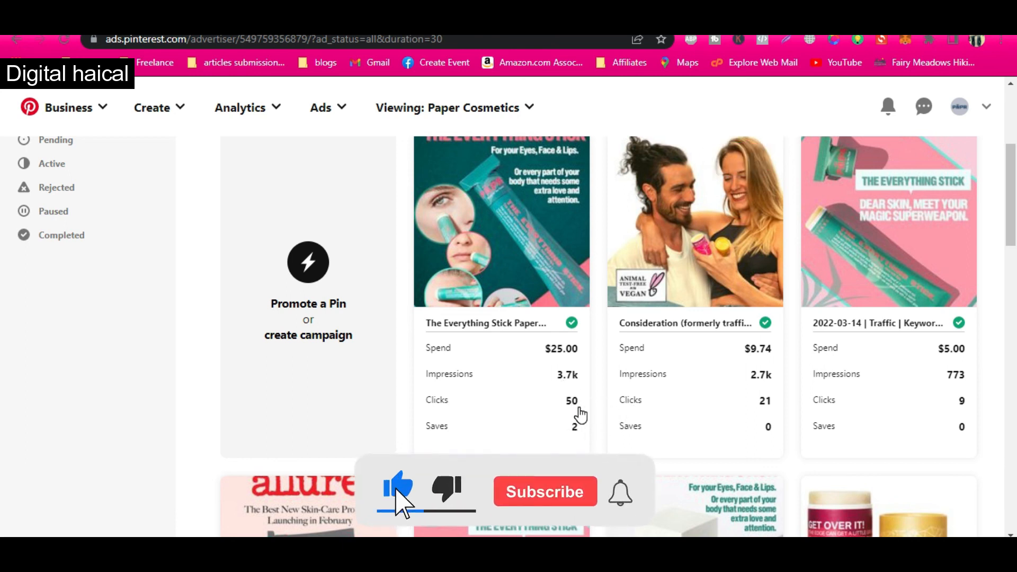
scroll(581, 415, down, 4)
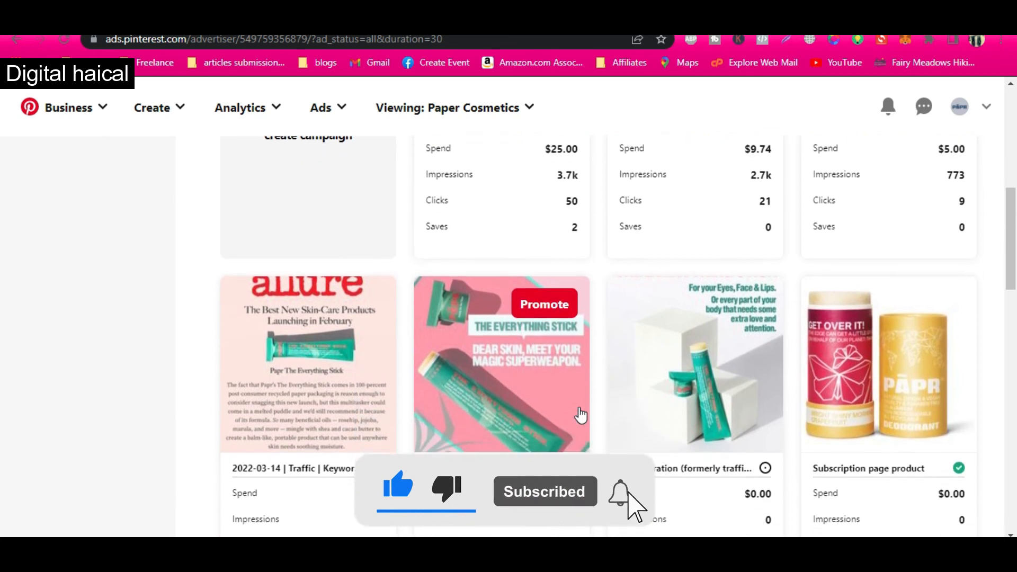
scroll(581, 415, up, 4)
scroll(581, 415, down, 4)
scroll(580, 414, up, 3)
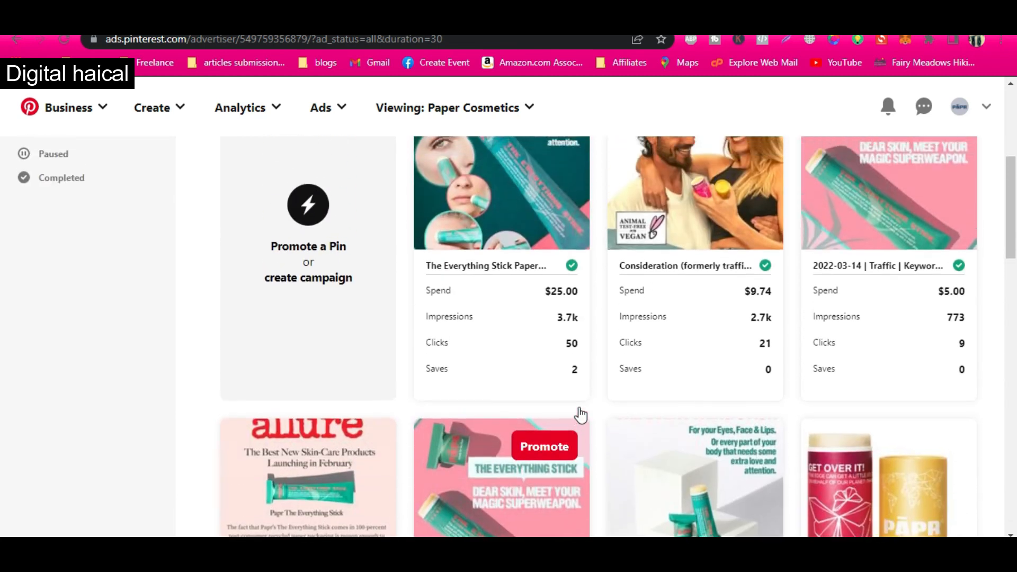